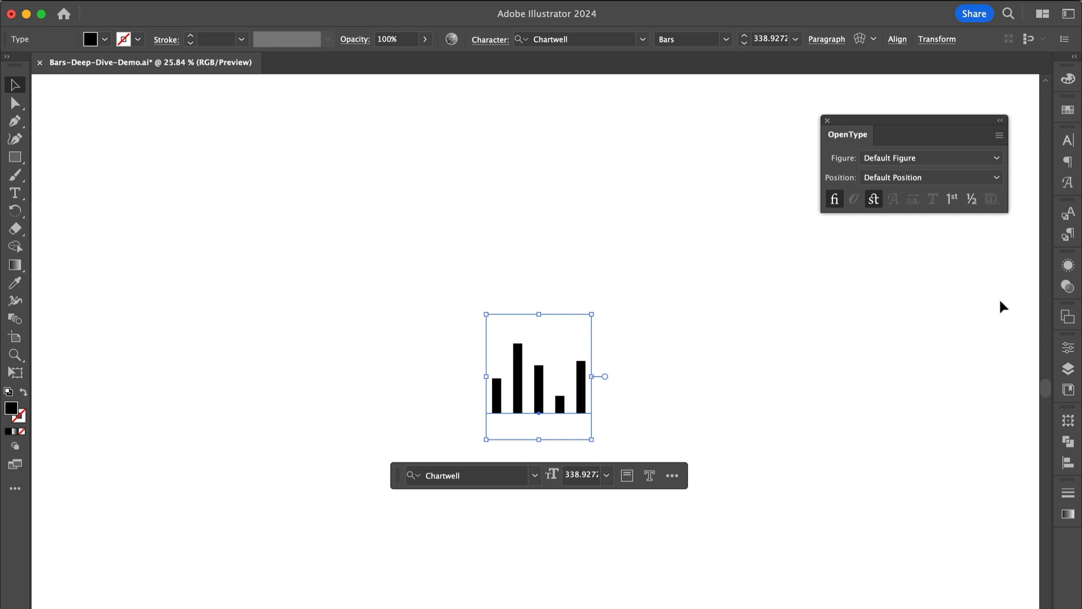
# Step: With Discretionary Ligatures off, edit the chart values to 40+40+35+50+60, then turn the ligatures back on
pyautogui.click(874, 199)
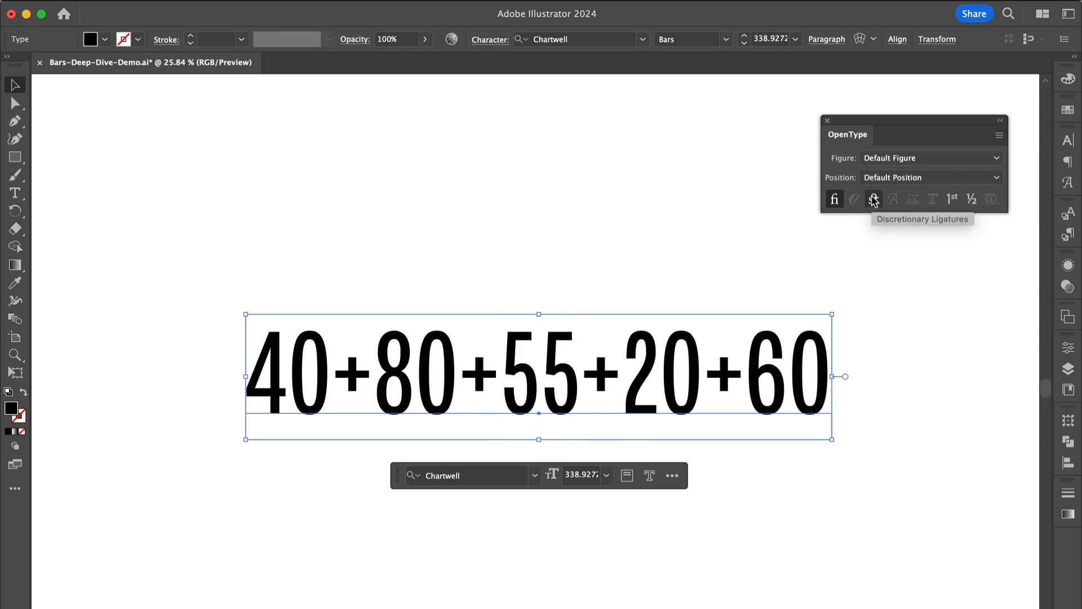
pyautogui.doubleClick(415, 395)
pyautogui.press('BackSpace')
pyautogui.write('4')
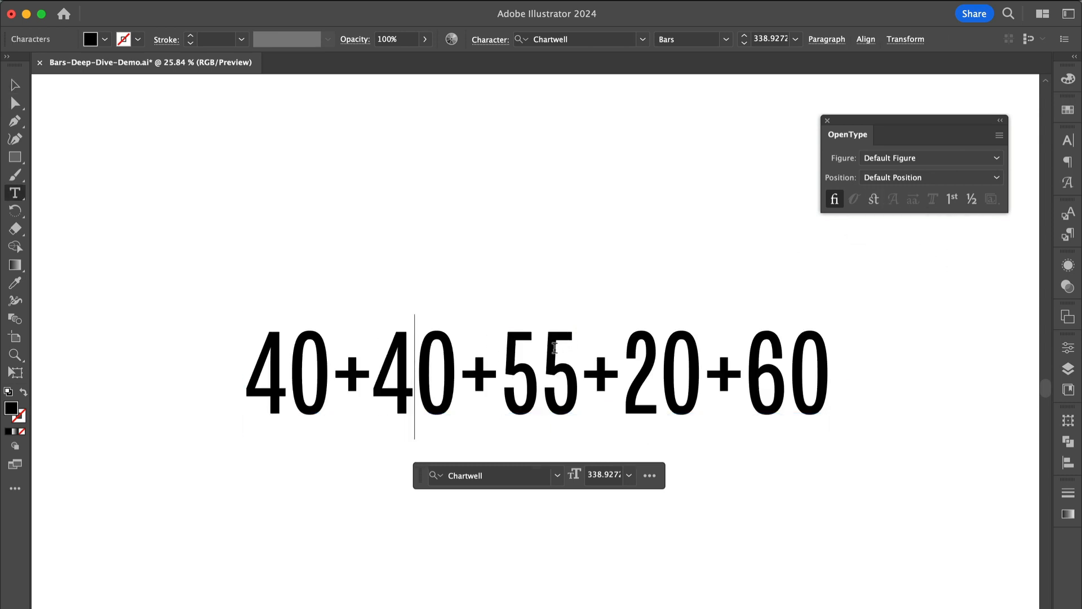
pyautogui.moveTo(542, 355); pyautogui.dragTo(500, 355)
pyautogui.write('3')
pyautogui.moveTo(657, 355); pyautogui.dragTo(629, 354)
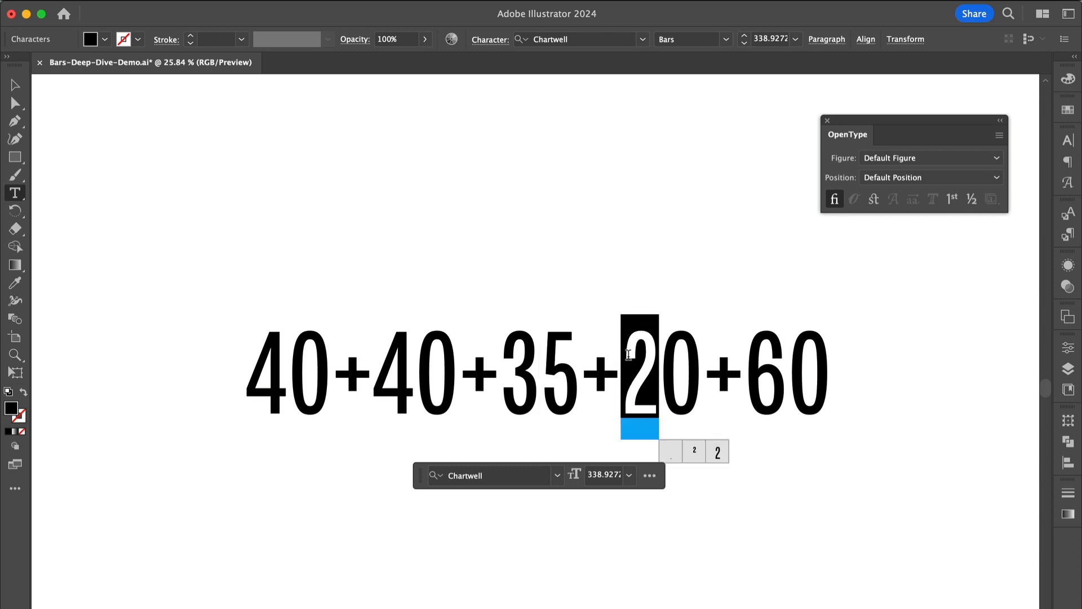
pyautogui.write('5')
pyautogui.press('Escape')
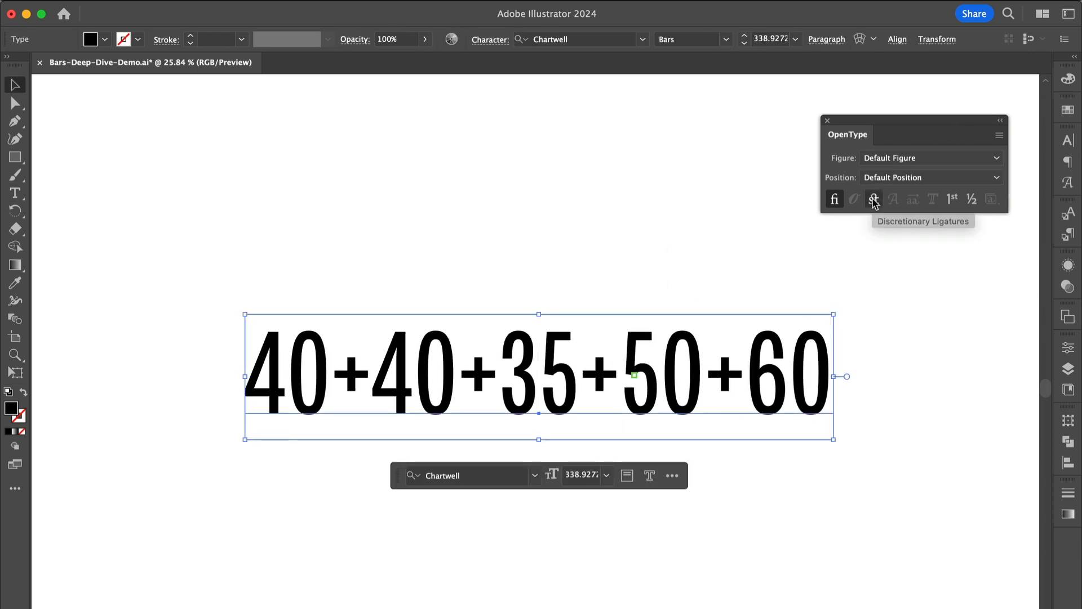
pyautogui.click(873, 200)
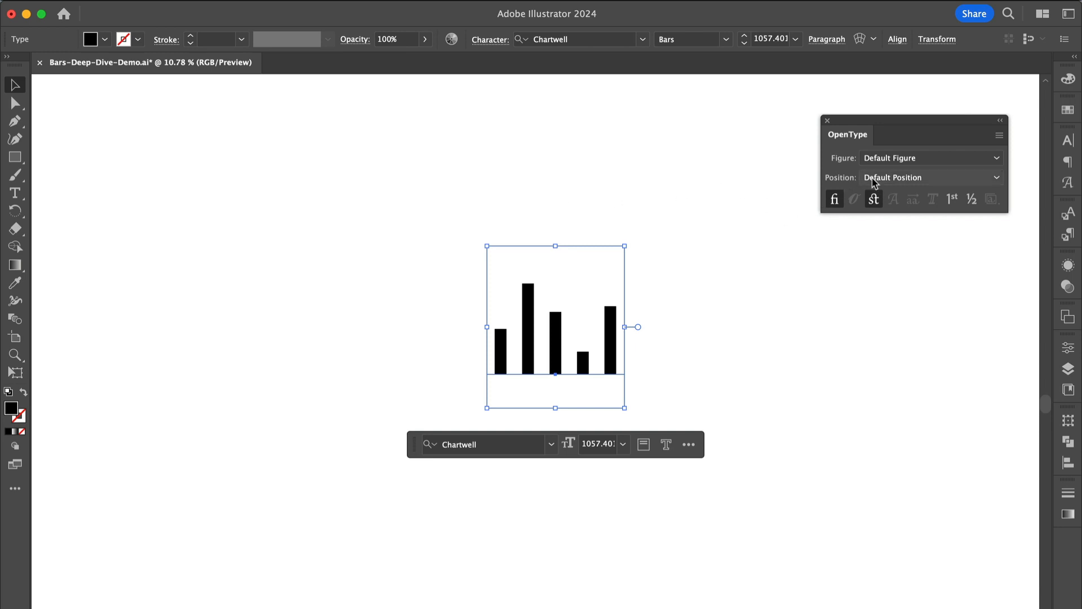
# Step: Prefix the chart text with "a+" and reapply Discretionary Ligatures to the whole text object
pyautogui.click(873, 200)
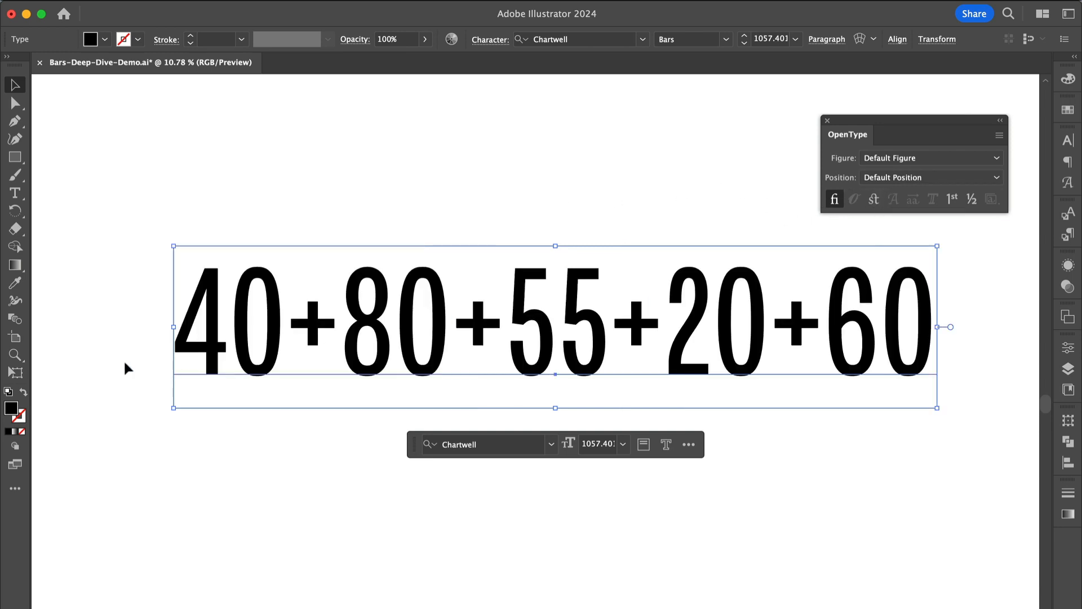
pyautogui.doubleClick(291, 301)
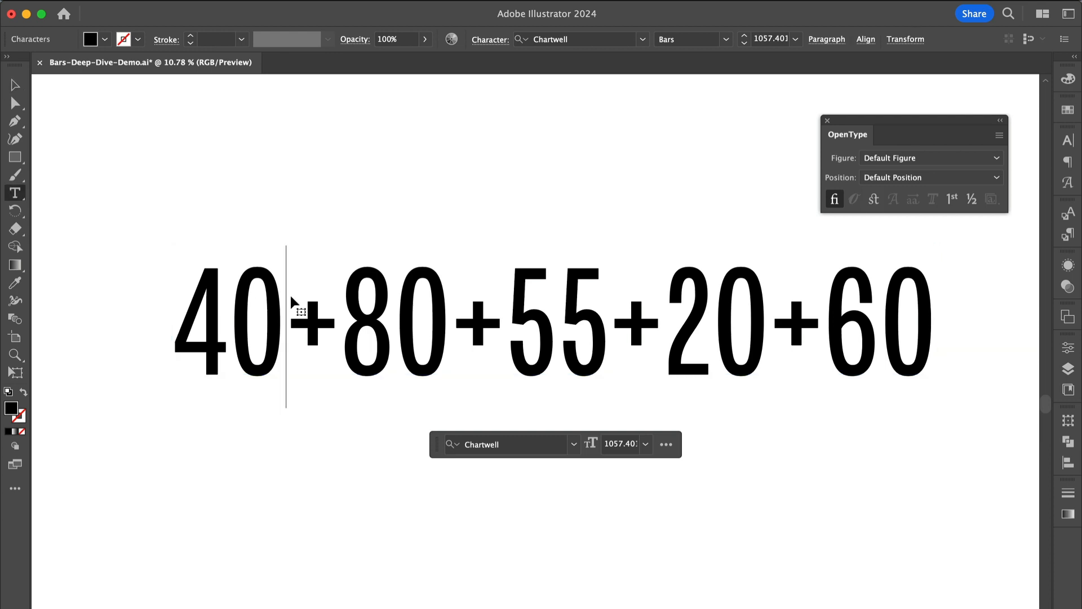
pyautogui.press('Home')
pyautogui.write('a+')
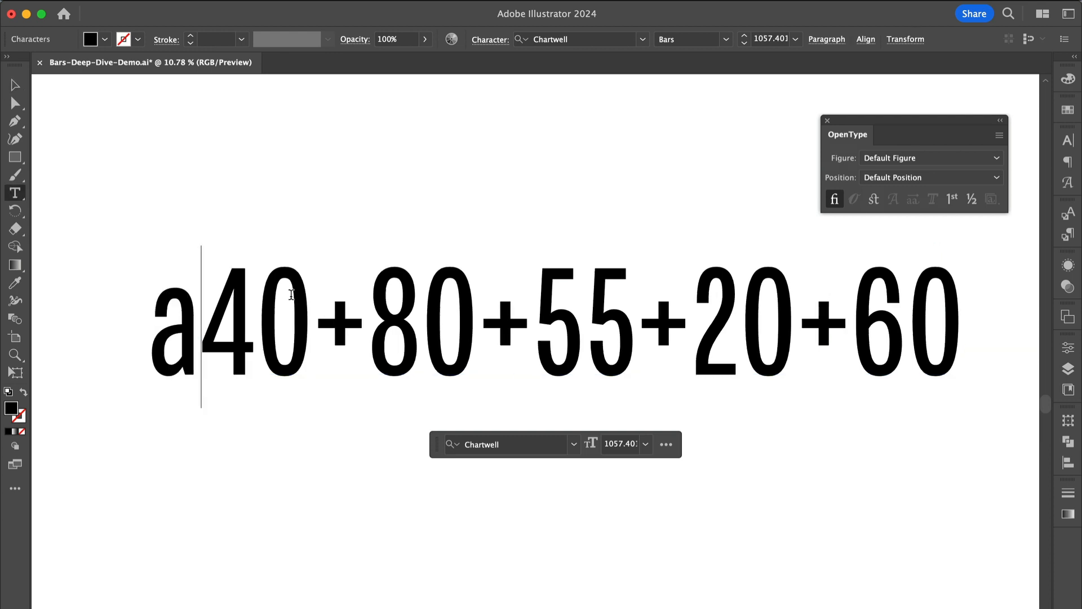
pyautogui.press('Escape')
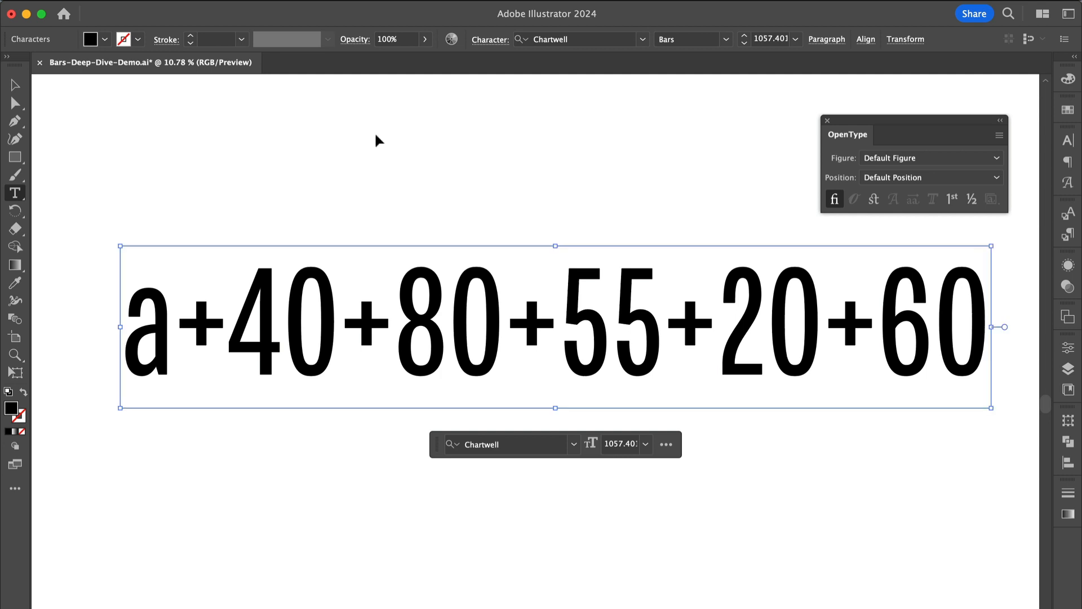
pyautogui.moveTo(375, 135); pyautogui.dragTo(546, 456)
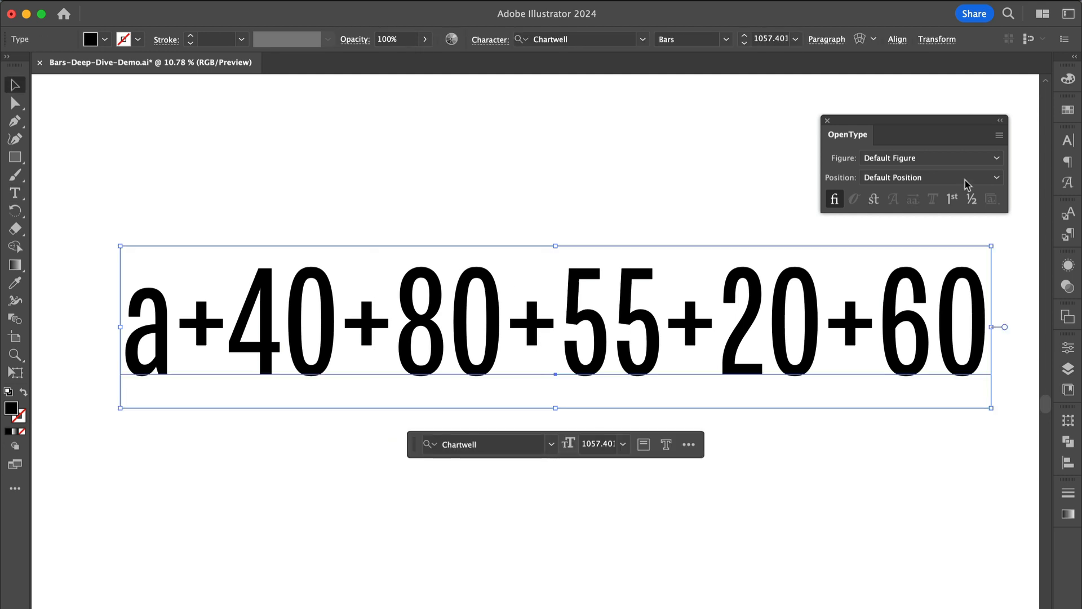
pyautogui.click(873, 199)
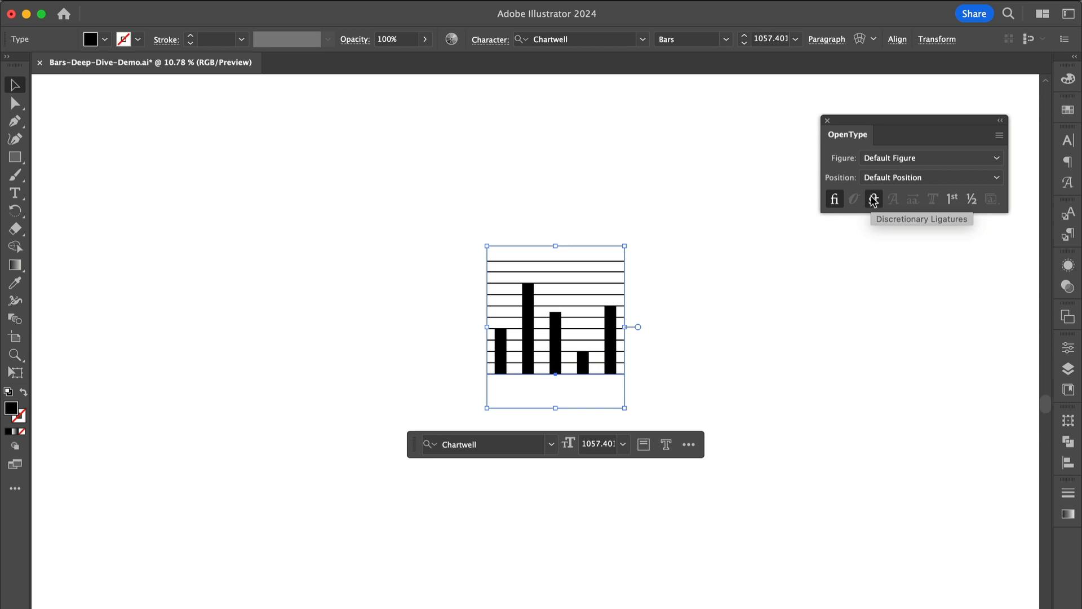
# Step: Replace the style prefix "a" with "b" and reapply Discretionary Ligatures to the whole text
pyautogui.click(873, 199)
pyautogui.doubleClick(181, 319)
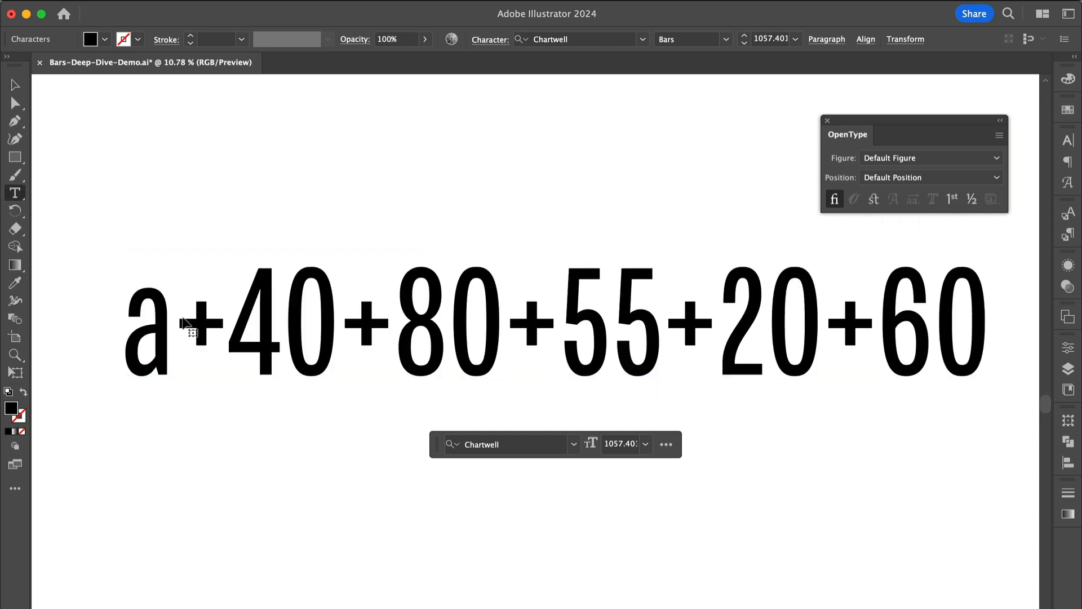
pyautogui.moveTo(178, 317); pyautogui.dragTo(85, 318)
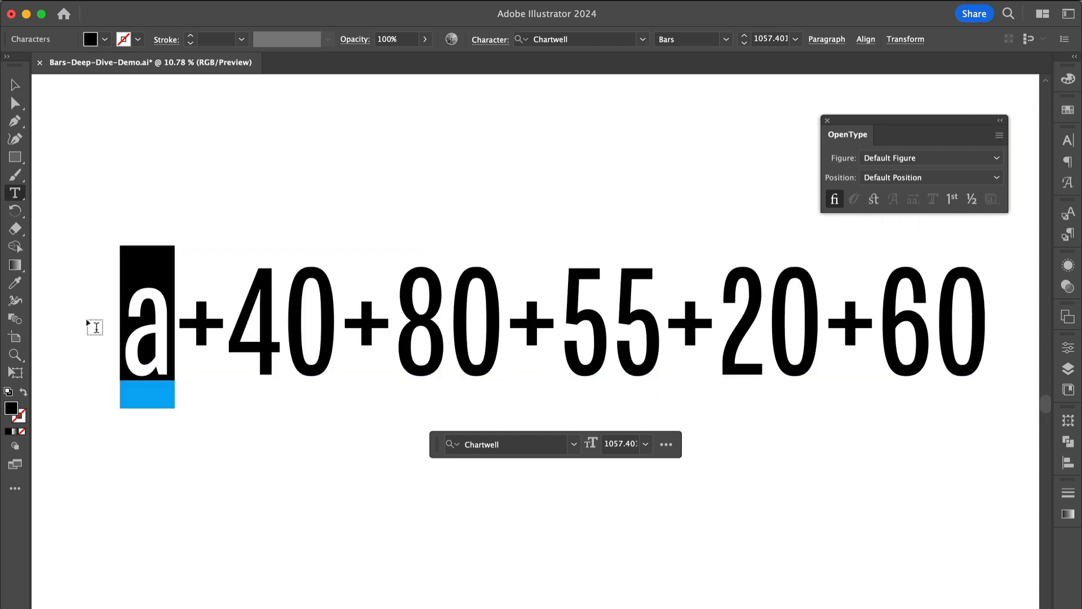
pyautogui.write('b')
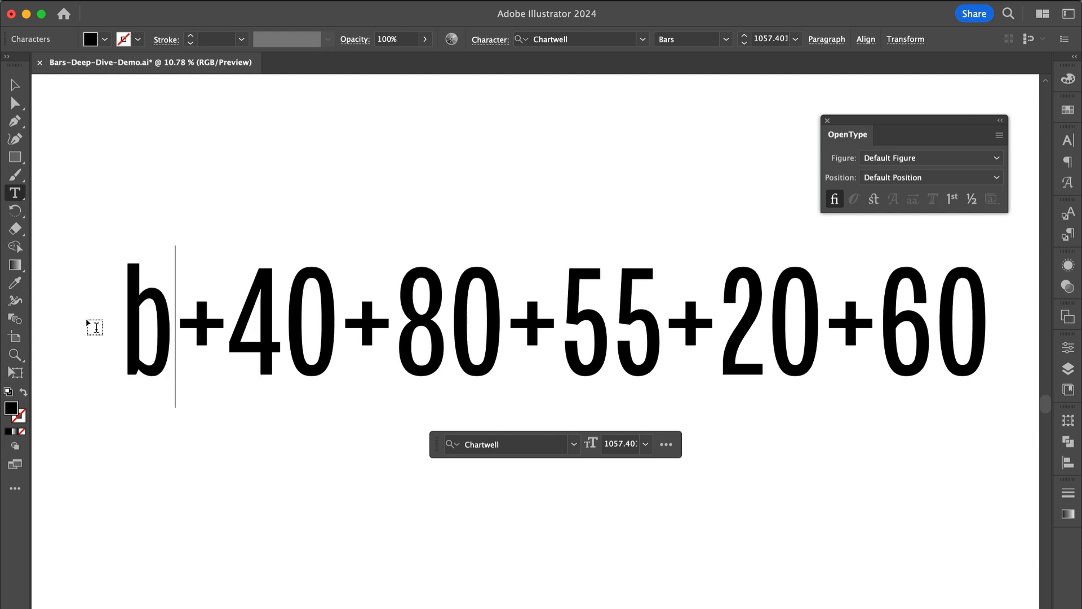
pyautogui.press('Escape')
pyautogui.click(277, 197)
pyautogui.press('super+a')
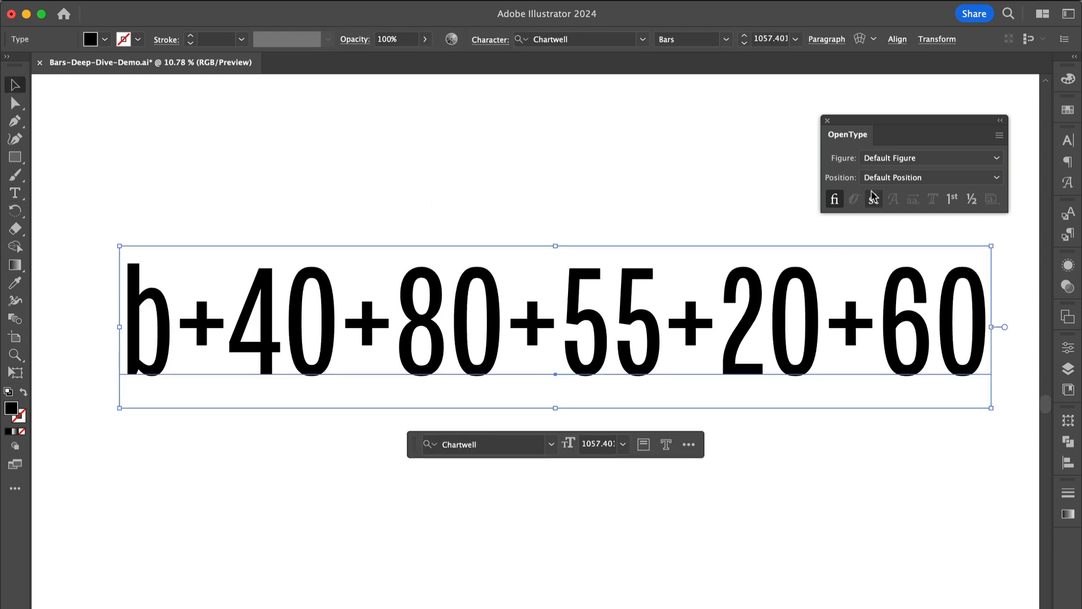
pyautogui.click(874, 199)
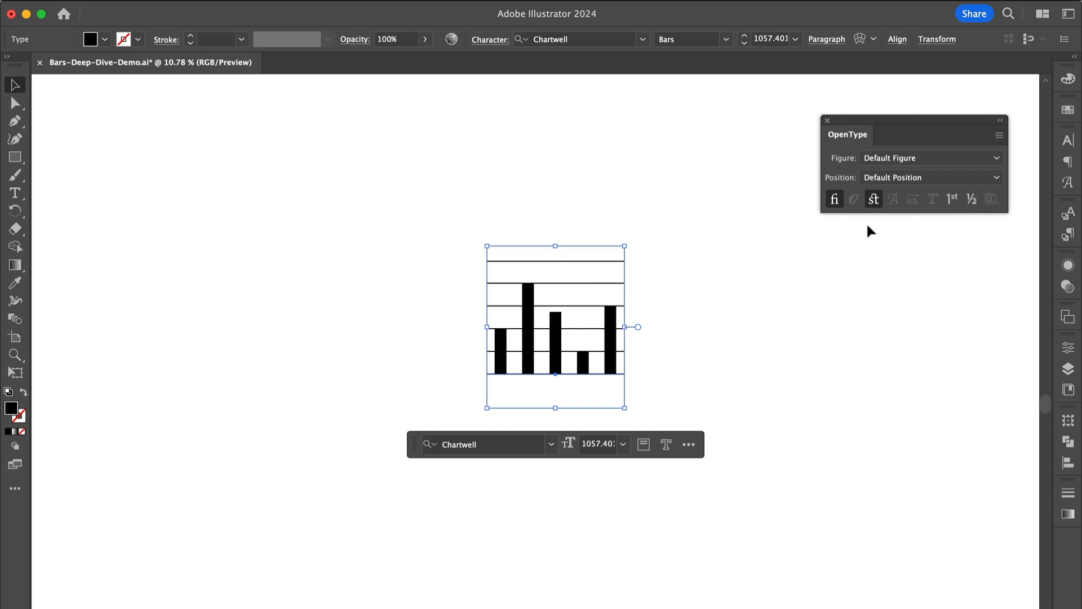
# Step: Replace the style prefix with "c" and reapply Discretionary Ligatures to all the text
pyautogui.click(874, 199)
pyautogui.doubleClick(195, 319)
pyautogui.press('BackSpace')
pyautogui.write('c')
pyautogui.press('super+a')
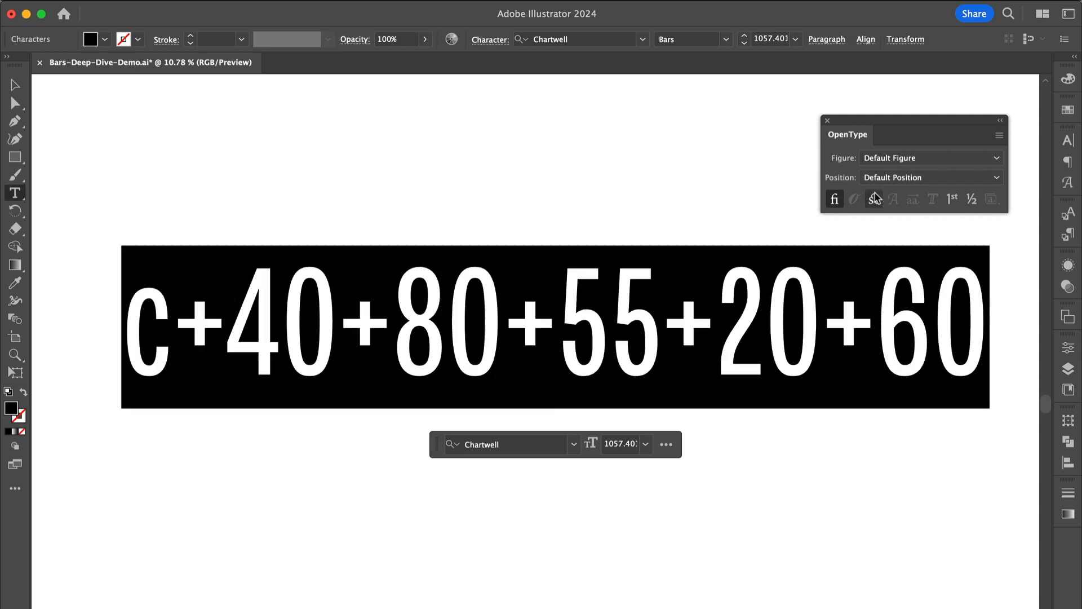
pyautogui.click(874, 199)
# Step: Change the style prefix to "e" and reapply Discretionary Ligatures to all the text
pyautogui.click(508, 338)
pyautogui.press('super+a')
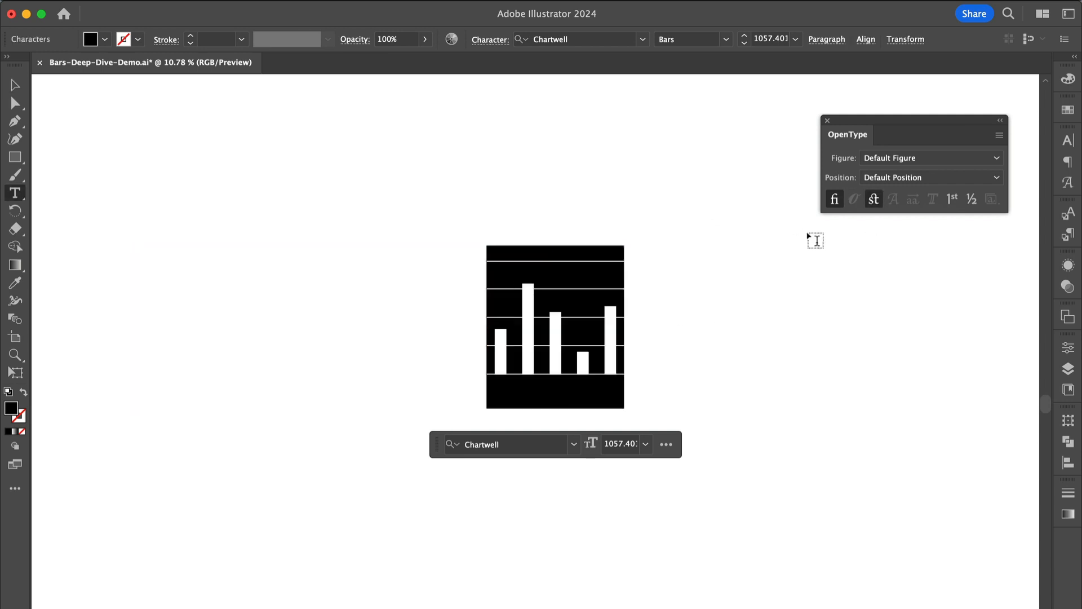
pyautogui.click(873, 199)
pyautogui.click(874, 199)
pyautogui.click(568, 331)
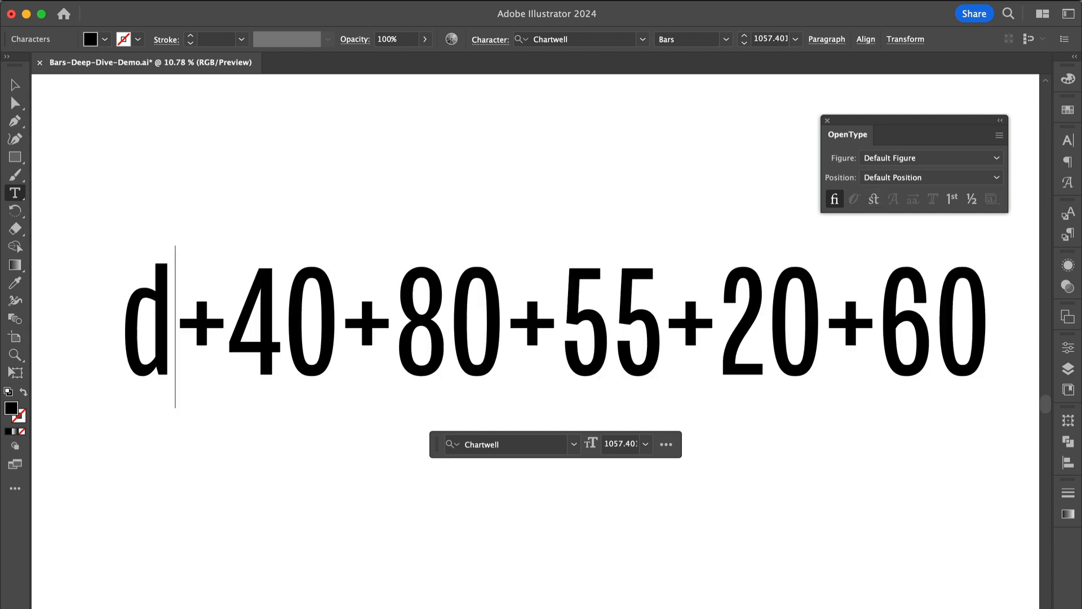
pyautogui.press('BackSpace')
pyautogui.write('e')
pyautogui.press('super+a')
pyautogui.click(874, 199)
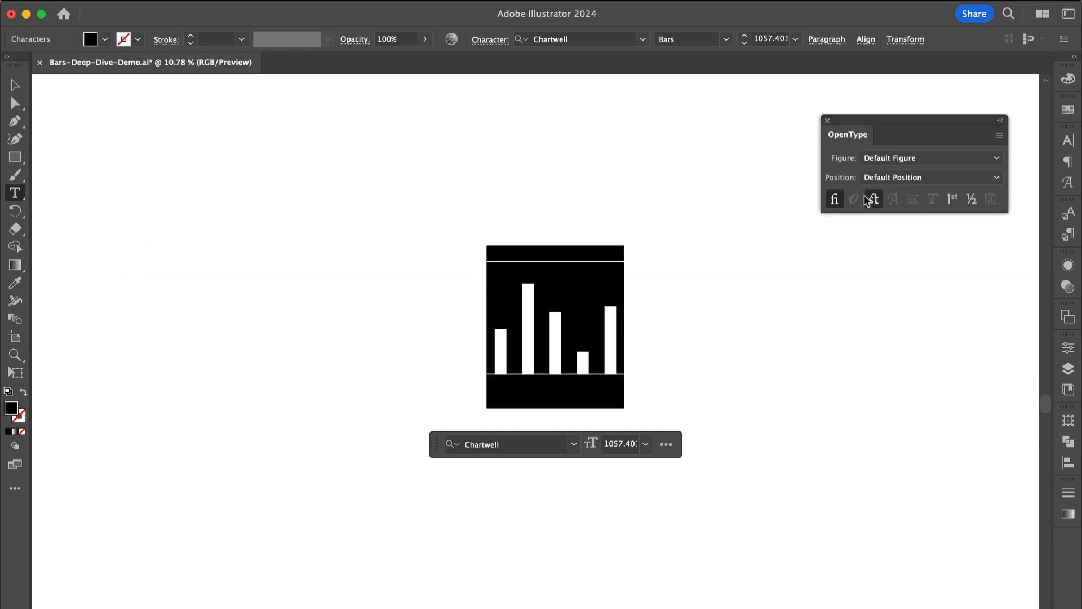
# Step: Change the style prefix to "f" and reapply Discretionary Ligatures to all the text
pyautogui.click(577, 283)
pyautogui.doubleClick(117, 298)
pyautogui.write('f+')
pyautogui.press('super+a')
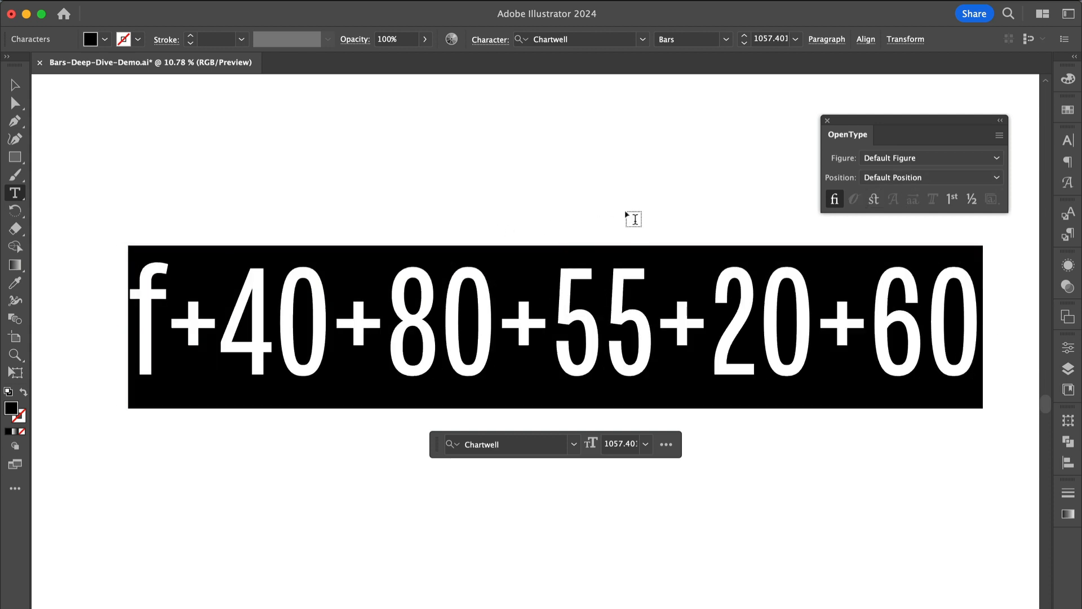
pyautogui.click(874, 199)
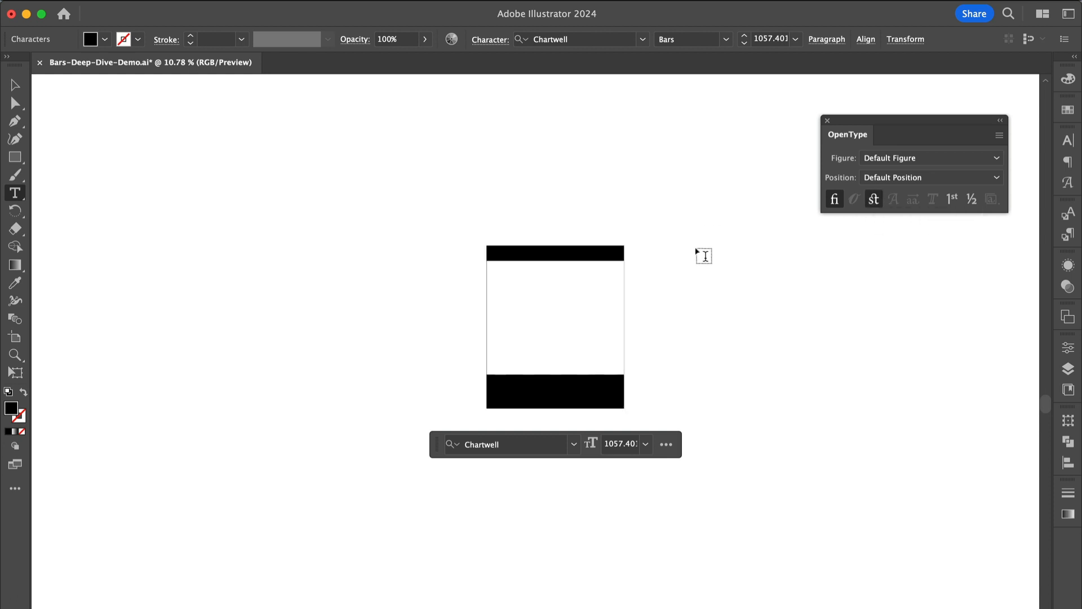
# Step: Color the "f+" prefix characters light gray from the Swatches panel
pyautogui.click(571, 307)
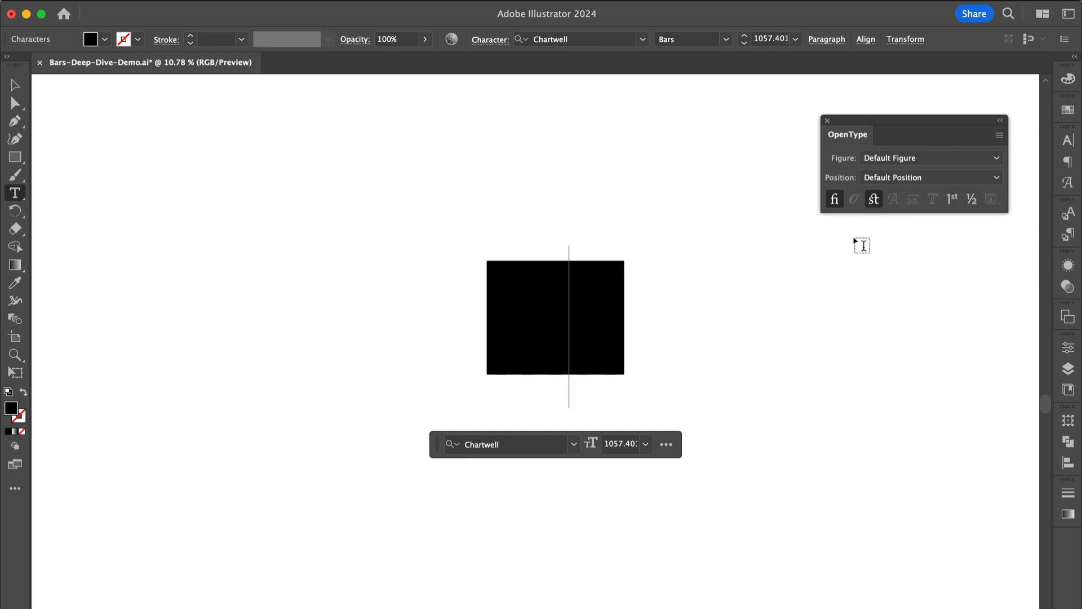
pyautogui.press('super+z')
pyautogui.moveTo(122, 321); pyautogui.dragTo(220, 315)
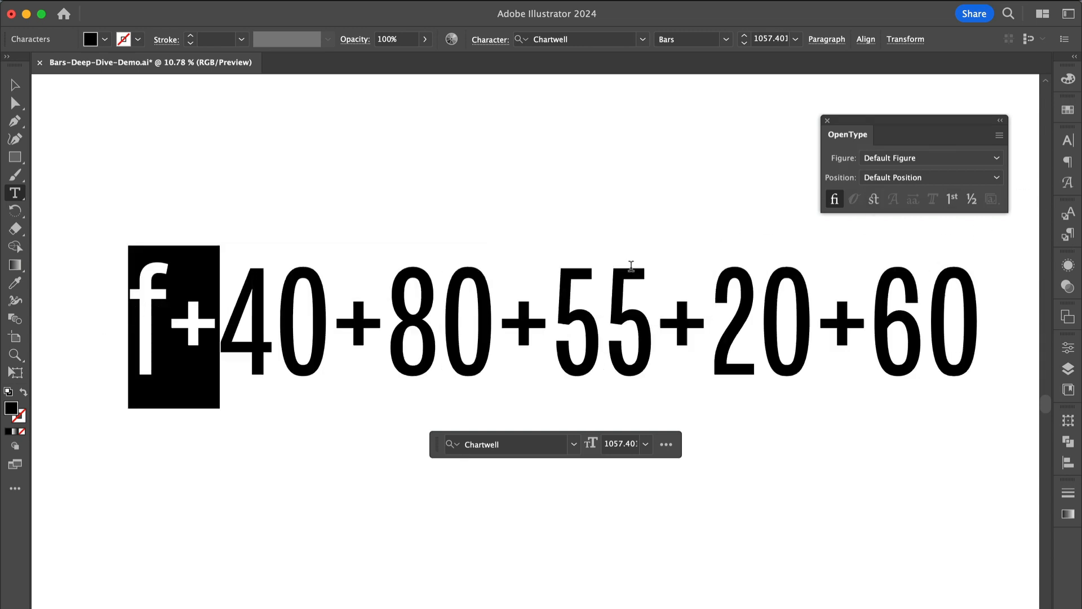
pyautogui.click(1063, 113)
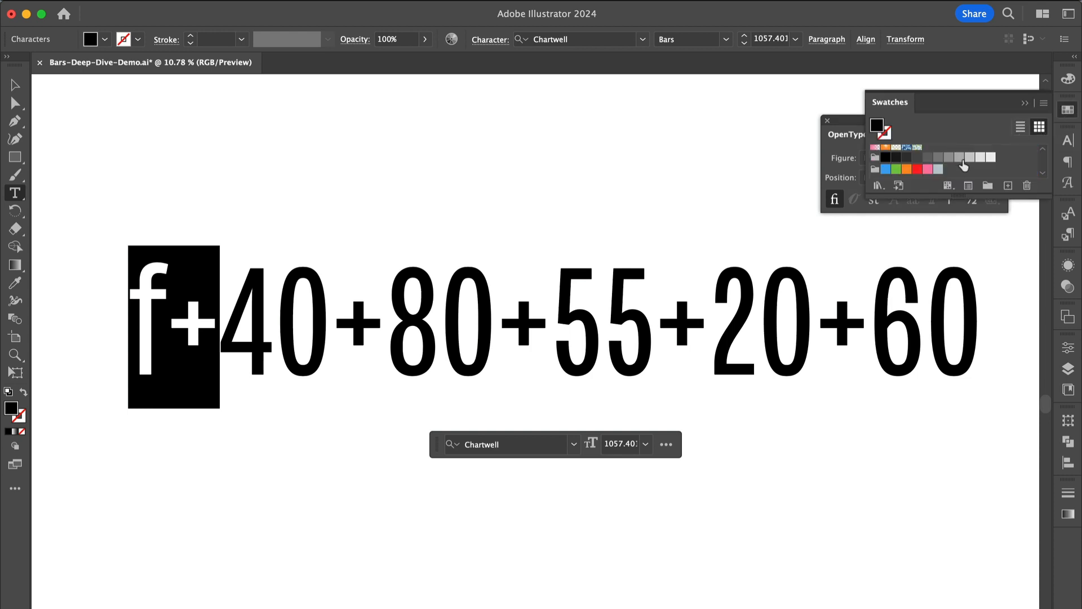
pyautogui.click(958, 157)
pyautogui.click(386, 276)
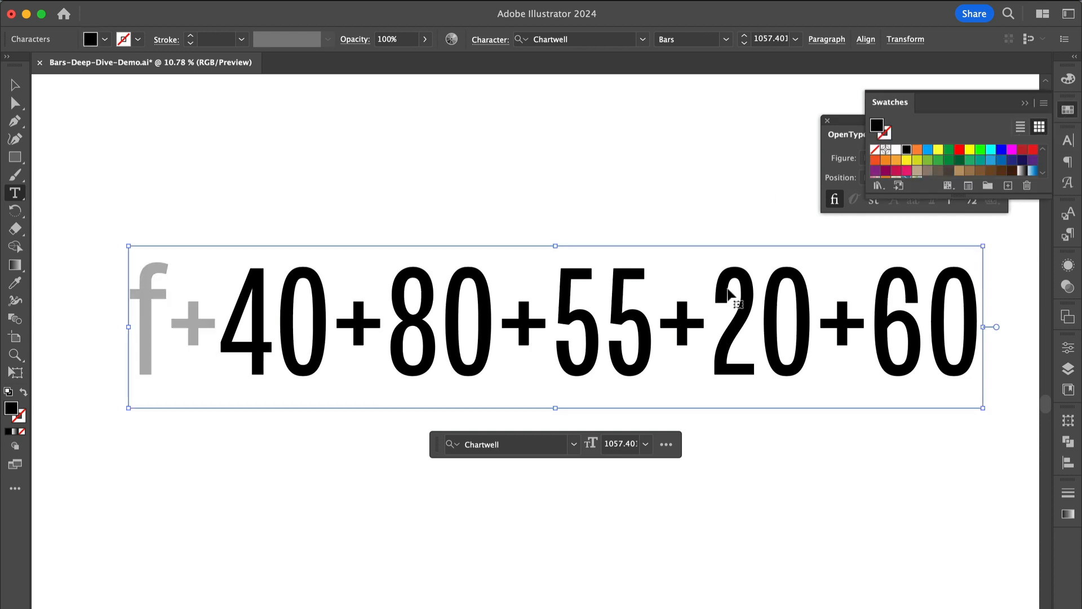
# Step: Reapply Discretionary Ligatures to the whole text to show the chart
pyautogui.press('super+a')
pyautogui.click(873, 199)
pyautogui.click(575, 279)
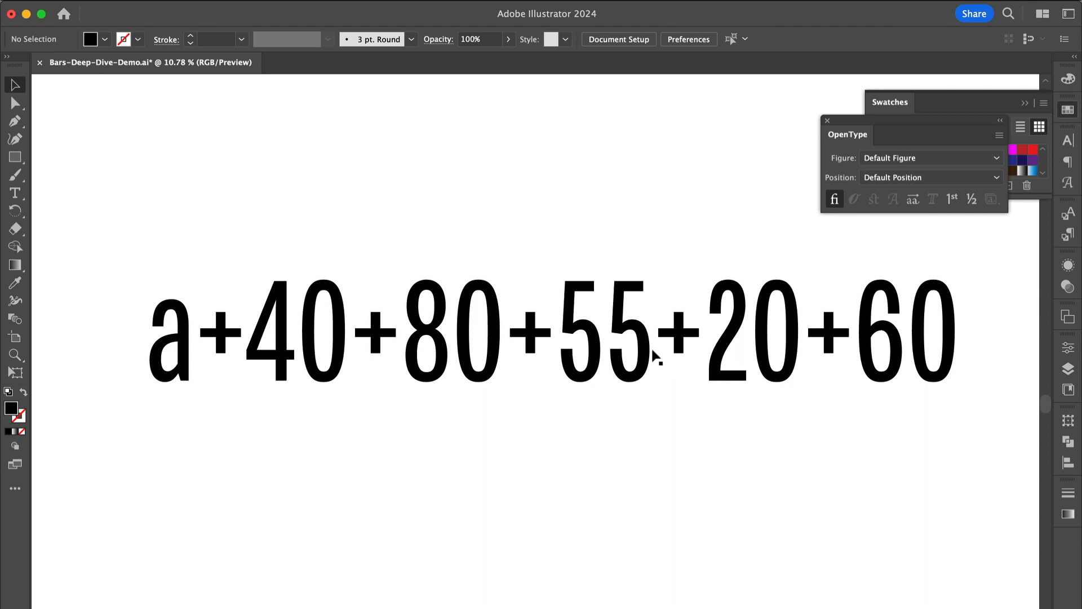
# Step: Append "+x55" to the end of the chart text
pyautogui.click(652, 353)
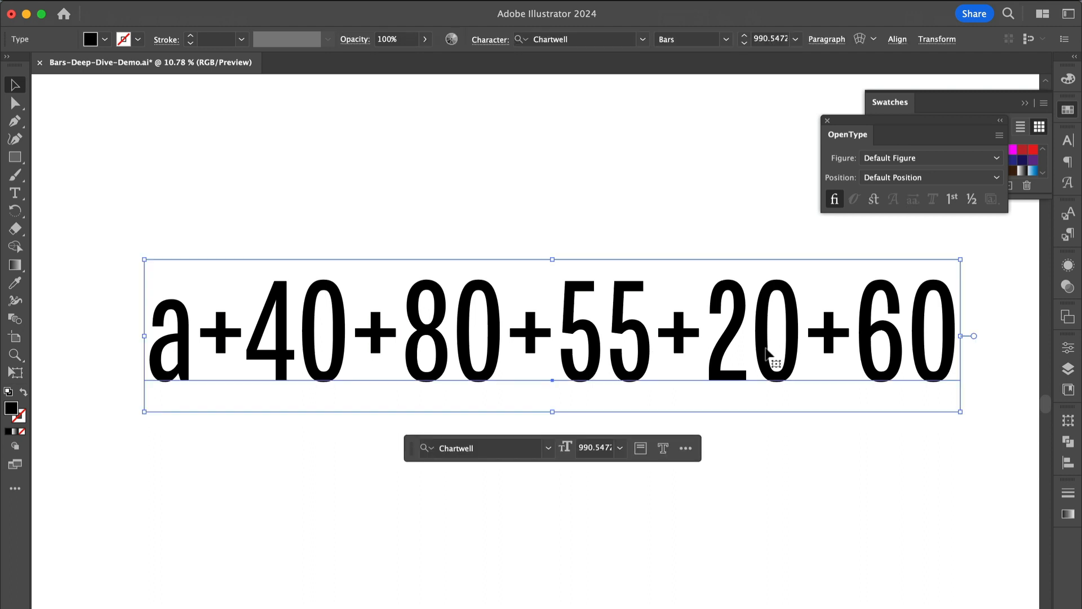
pyautogui.doubleClick(766, 354)
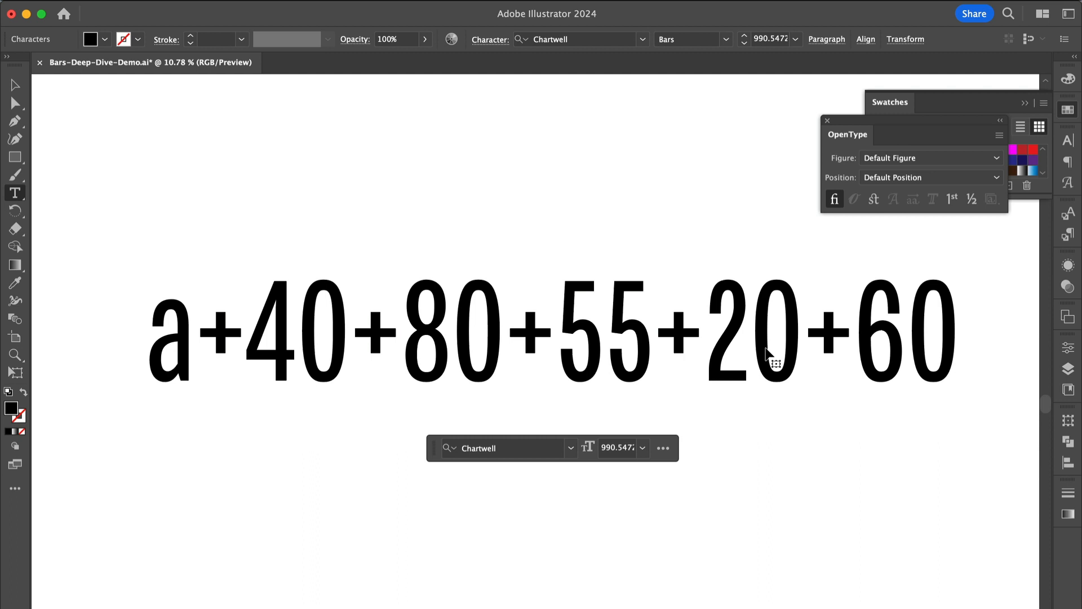
pyautogui.write('+x')
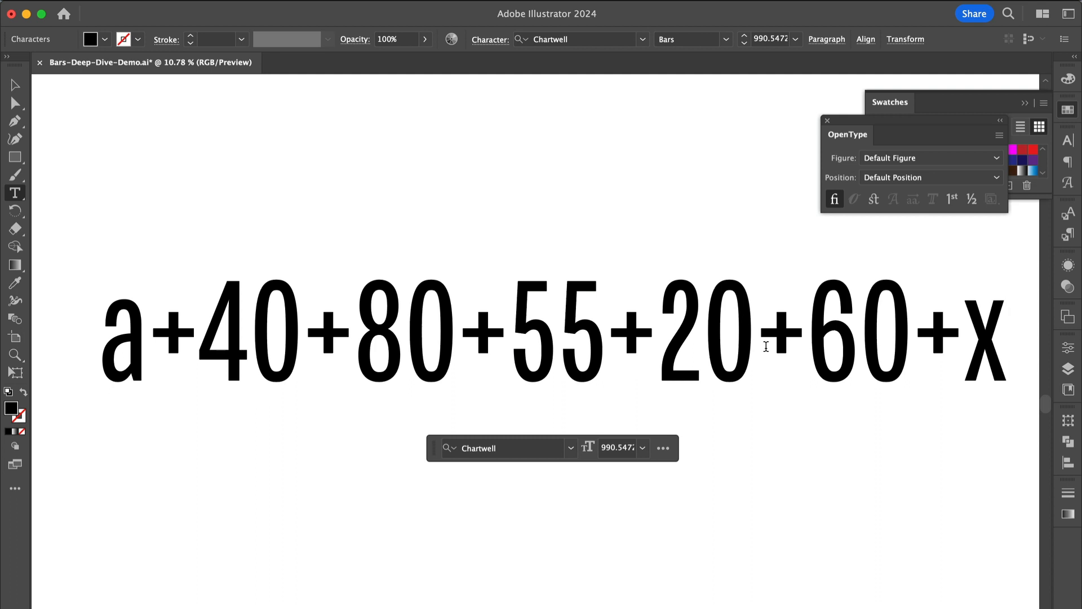
pyautogui.write('5')
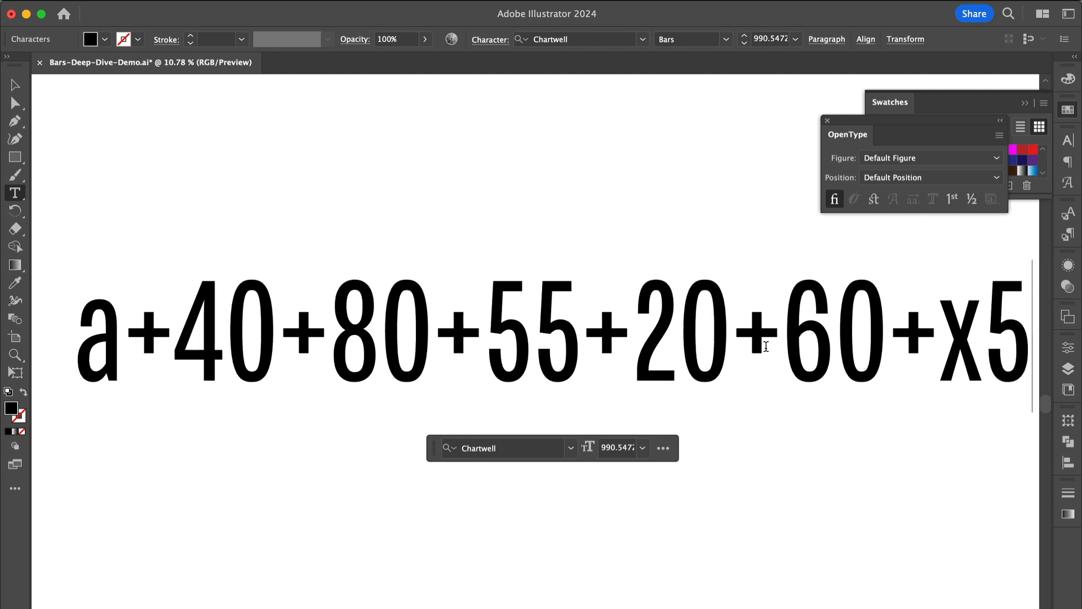
pyautogui.write('5')
# Step: Color the appended "+x55" characters red using the Swatches panel
pyautogui.scroll(-2, 812, 346)
pyautogui.moveTo(827, 343); pyautogui.dragTo(985, 346)
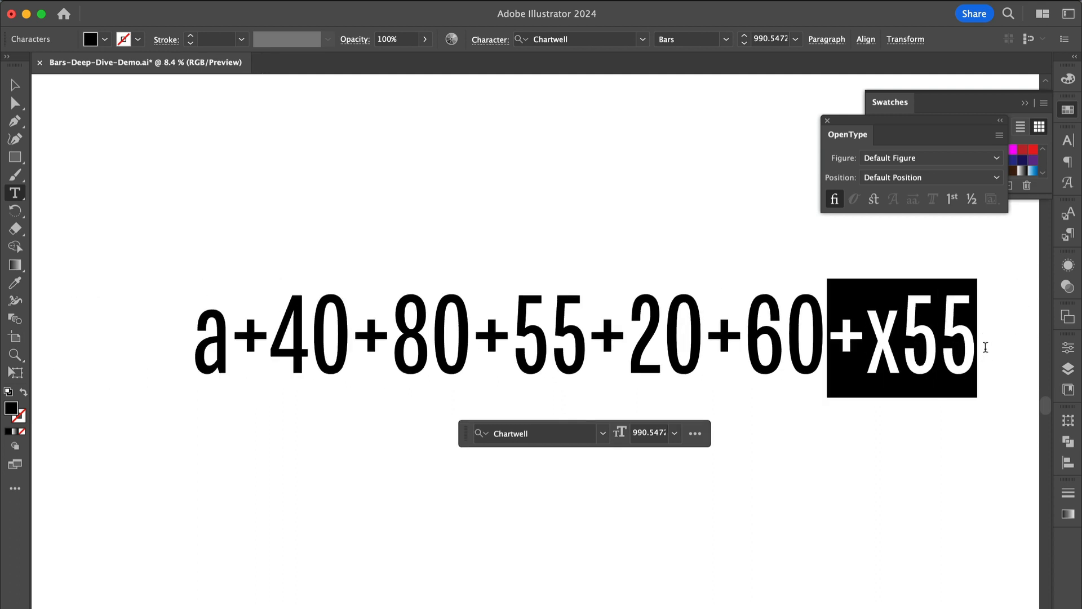
pyautogui.click(1068, 110)
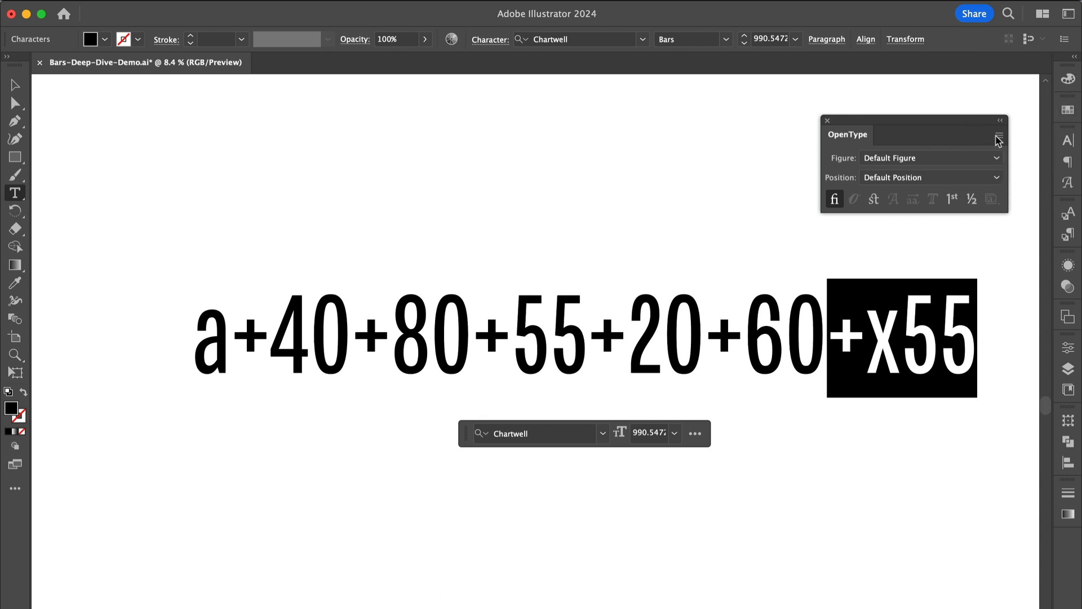
pyautogui.click(1068, 110)
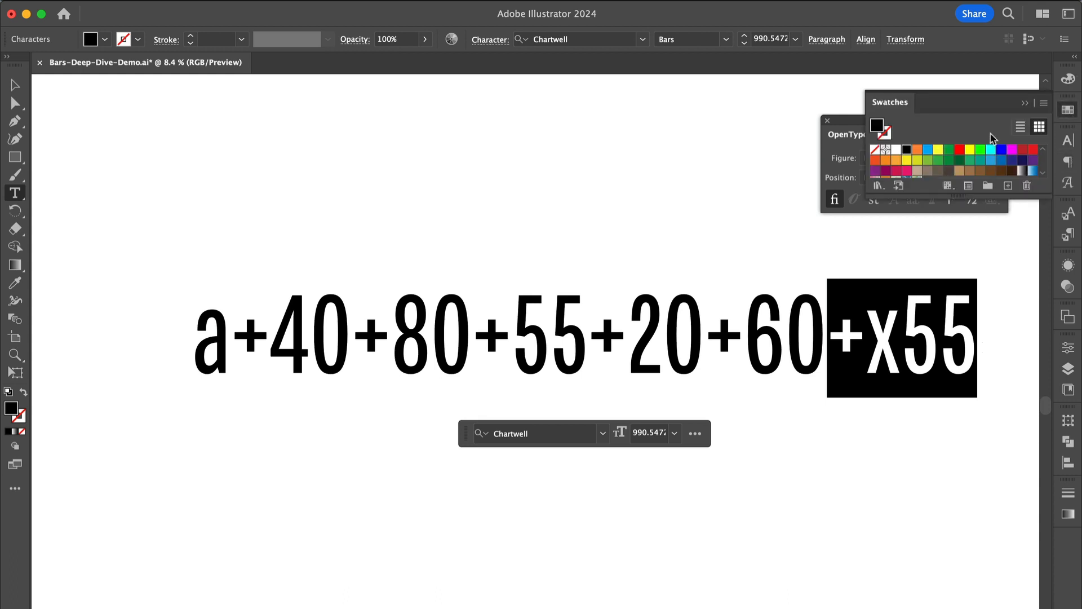
pyautogui.click(960, 151)
pyautogui.click(874, 307)
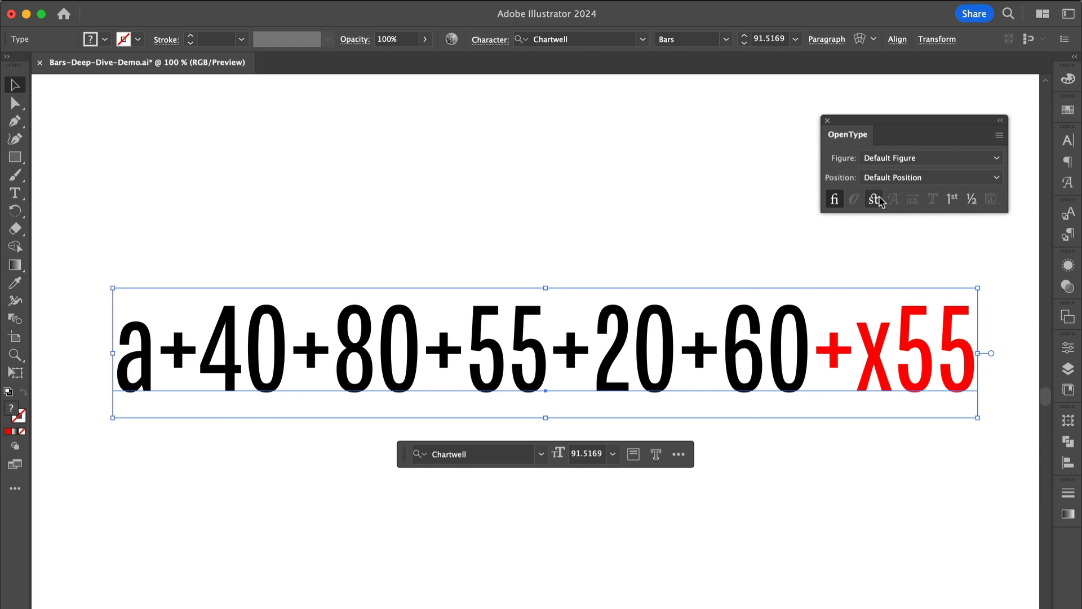
# Step: Apply Discretionary Ligatures to render the chart with the red overlay, then enlarge the chart frame
pyautogui.click(875, 200)
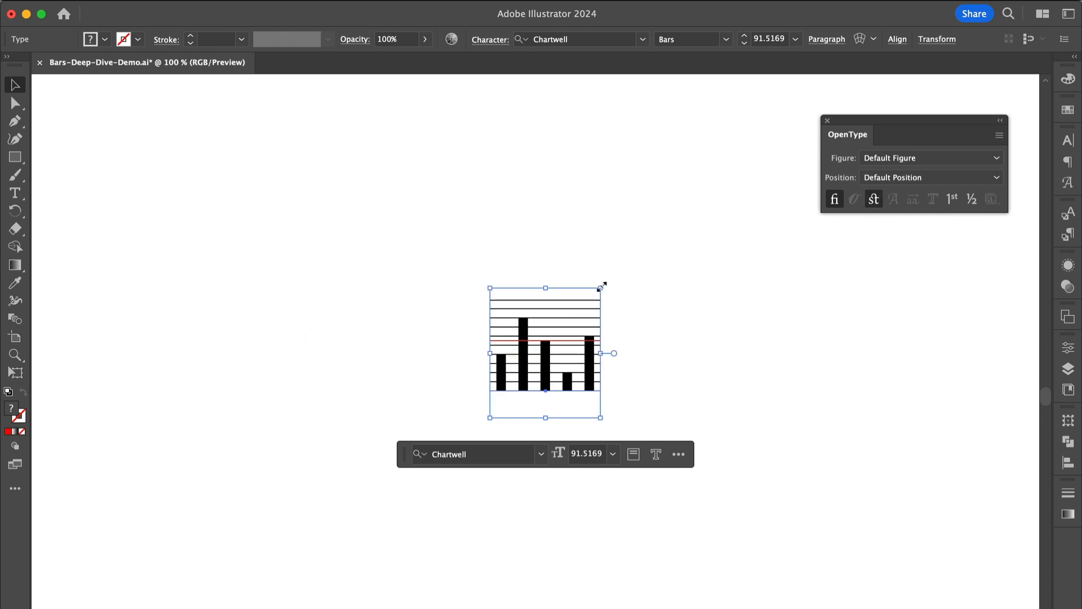
pyautogui.moveTo(601, 287); pyautogui.dragTo(780, 125)
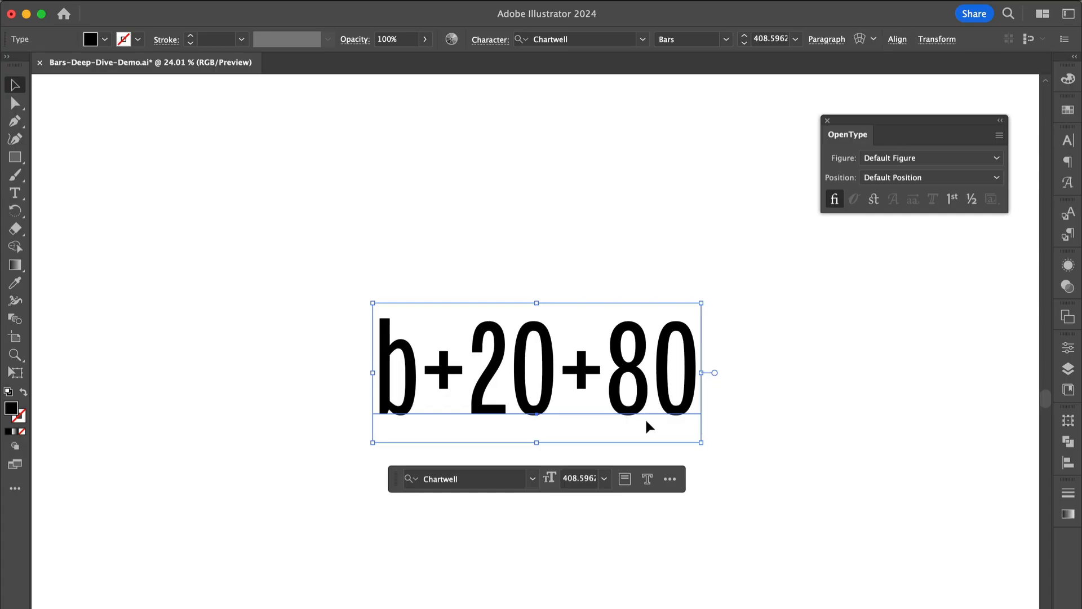
# Step: Toggle Discretionary Ligatures on and off for the "b+20+80" text to preview its chart
pyautogui.click(875, 199)
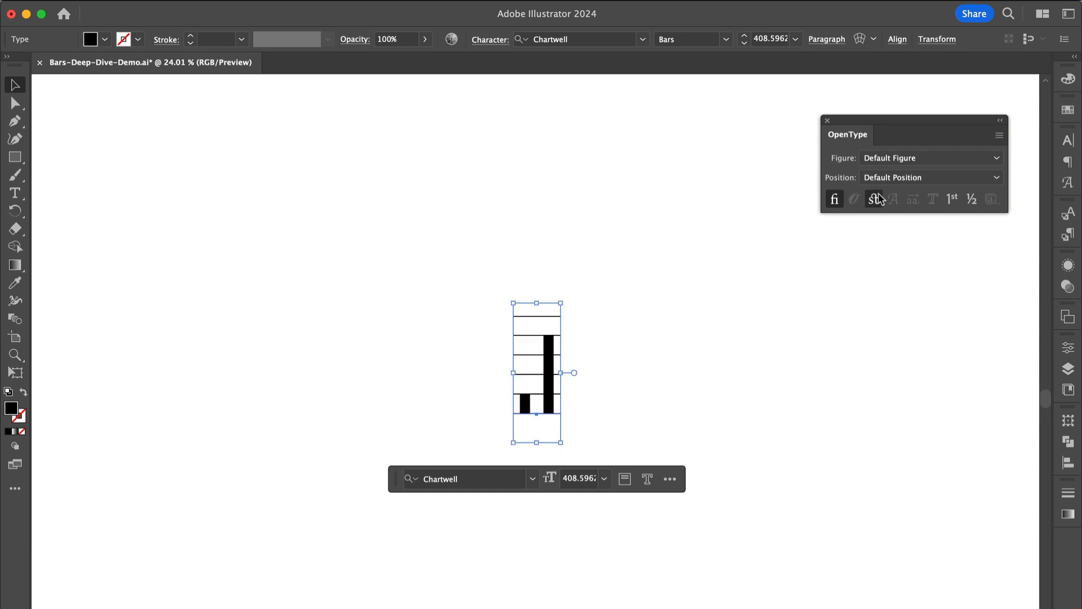
pyautogui.click(875, 199)
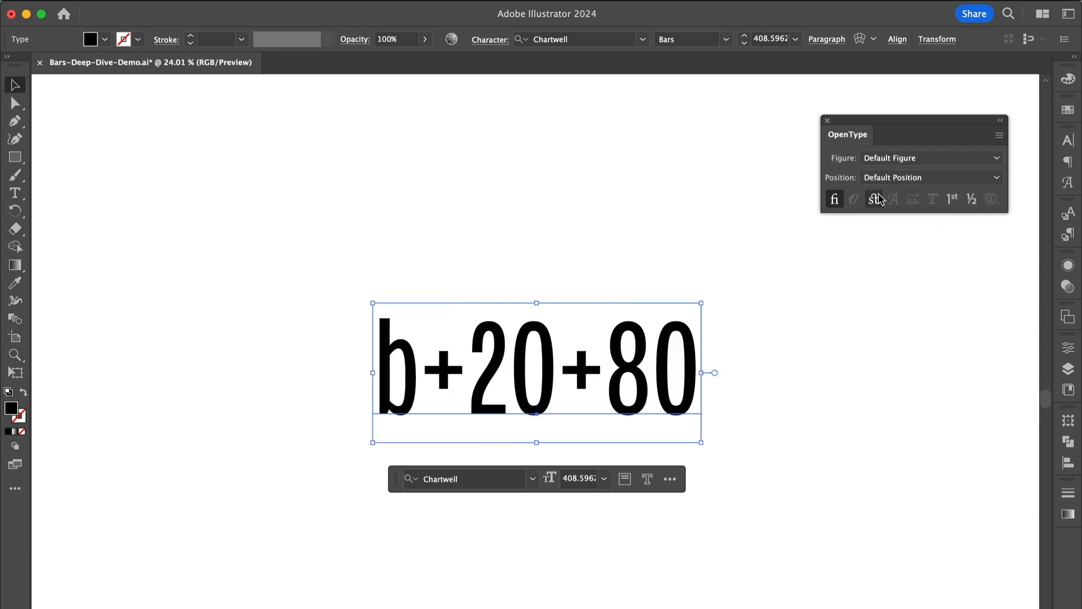
# Step: Insert ",65" after the first value 20 to stack a second segment, and preview it with Discretionary Ligatures
pyautogui.doubleClick(553, 355)
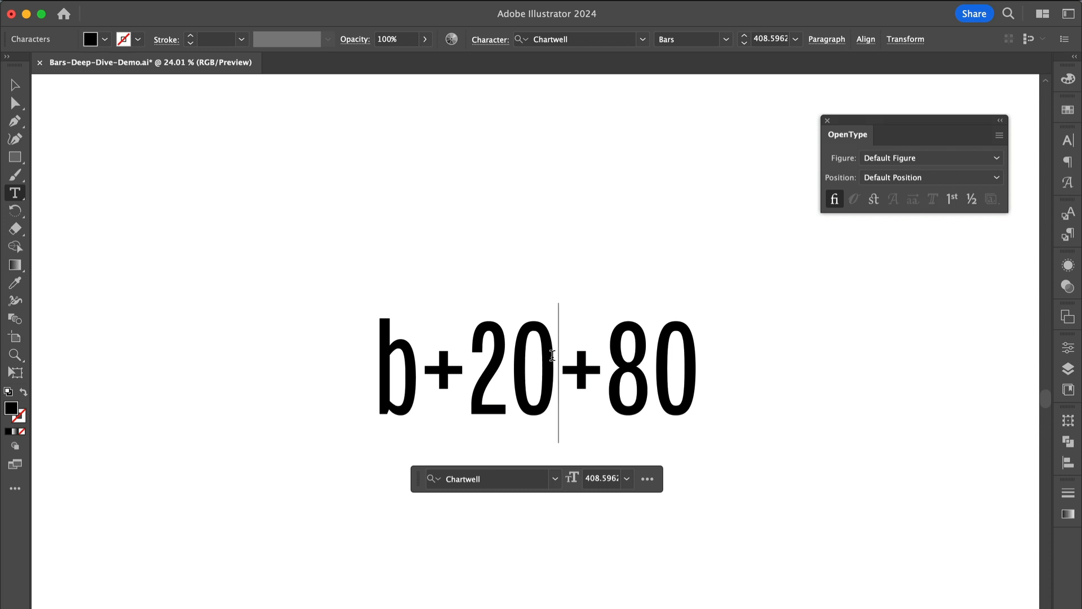
pyautogui.moveTo(553, 355); pyautogui.dragTo(482, 354)
pyautogui.click(482, 354)
pyautogui.press('Right')
pyautogui.press('Right')
pyautogui.press('Right')
pyautogui.press('Left')
pyautogui.write(',')
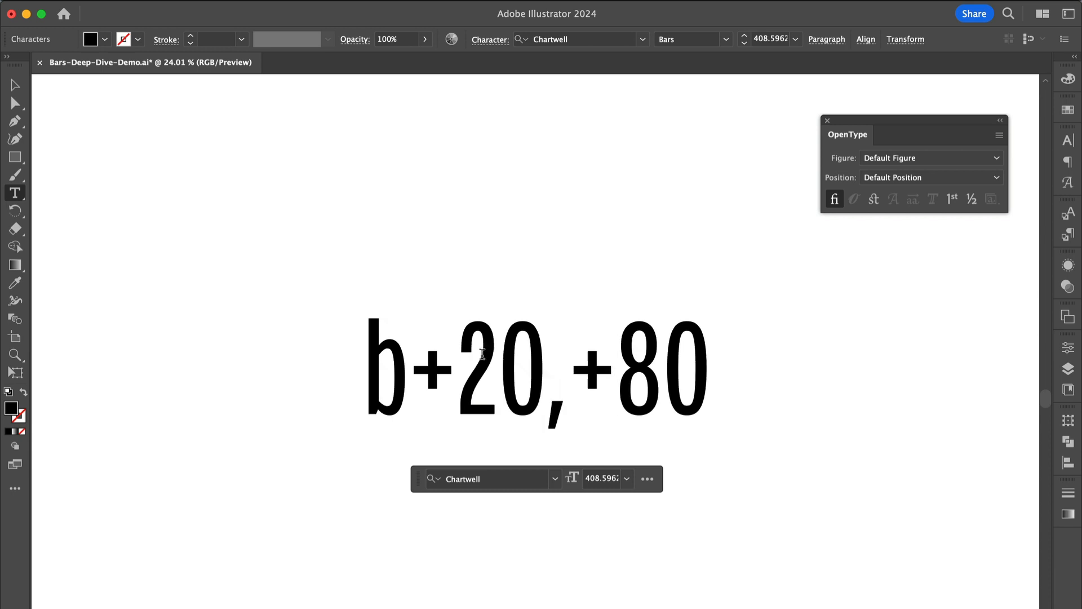
pyautogui.write('65')
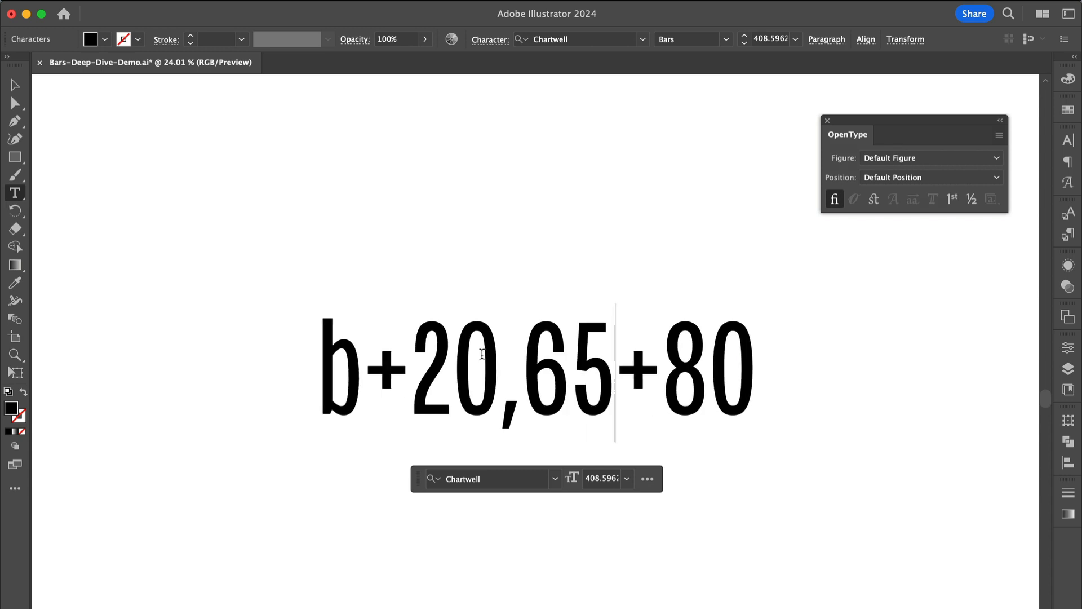
pyautogui.press('Escape')
pyautogui.click(872, 200)
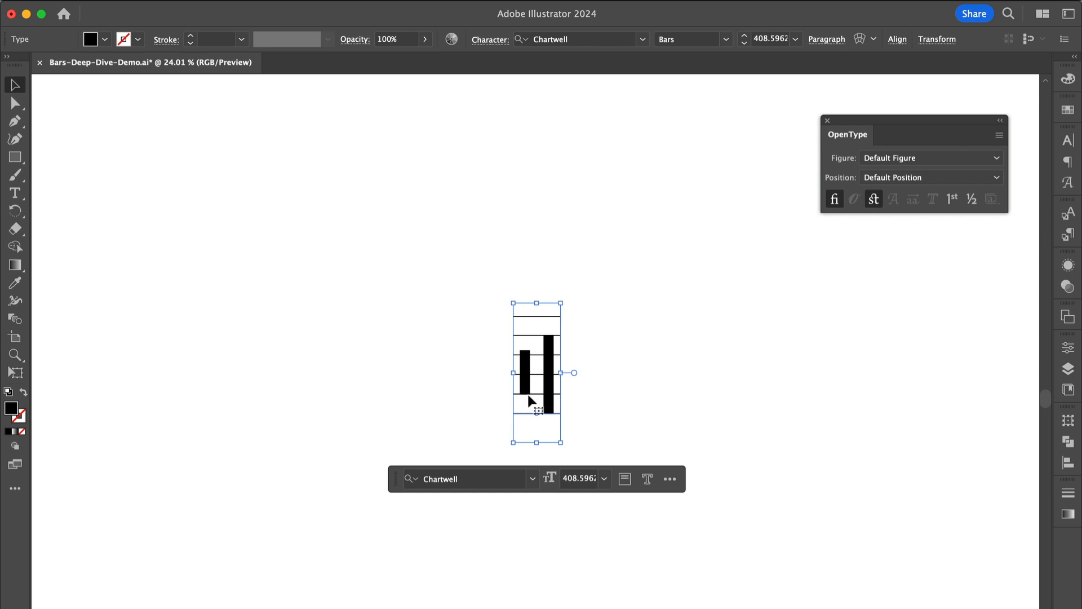
pyautogui.click(873, 200)
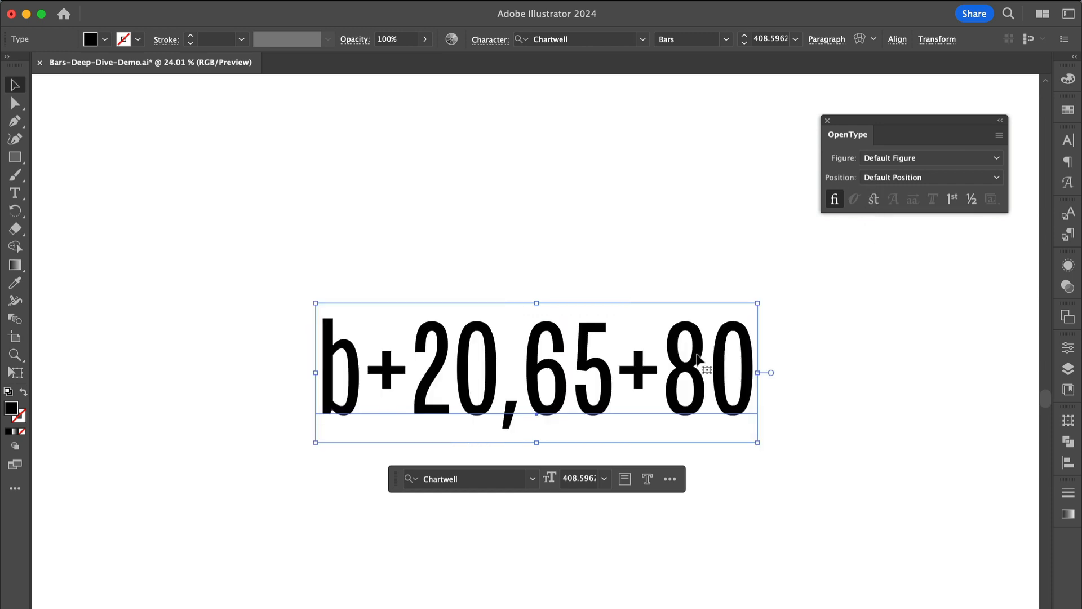
# Step: Insert "10," before the value 80 to stack that bar too, and preview it with Discretionary Ligatures
pyautogui.doubleClick(694, 352)
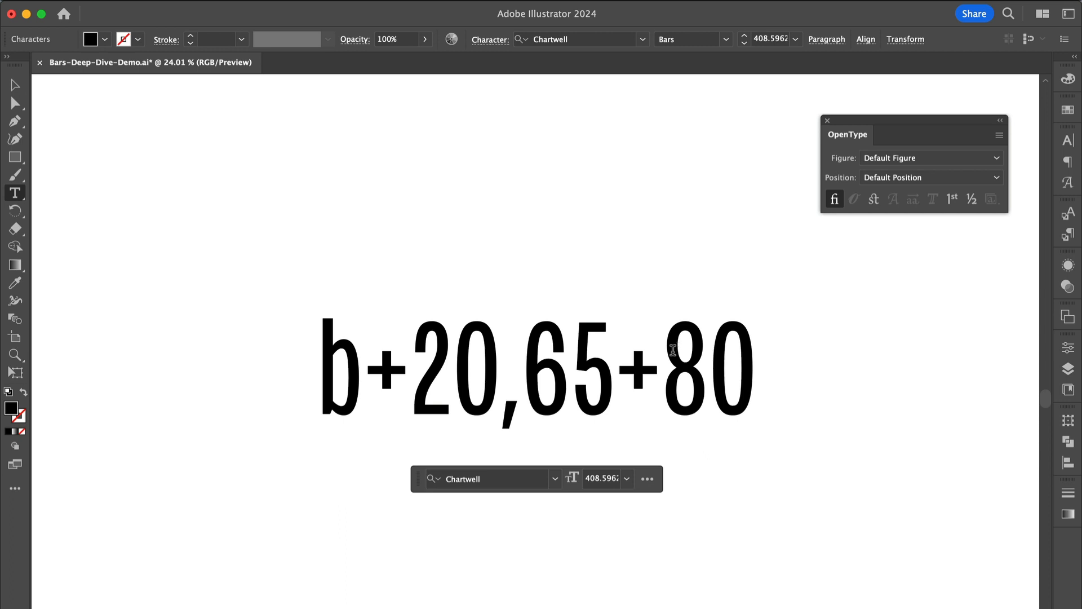
pyautogui.click(673, 350)
pyautogui.write('1')
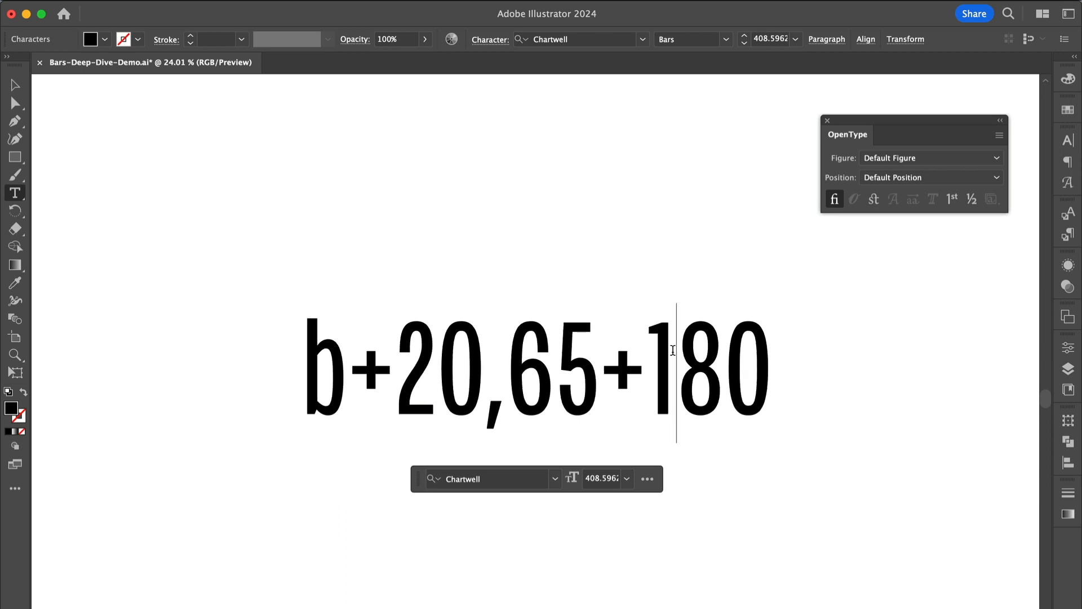
pyautogui.write('0')
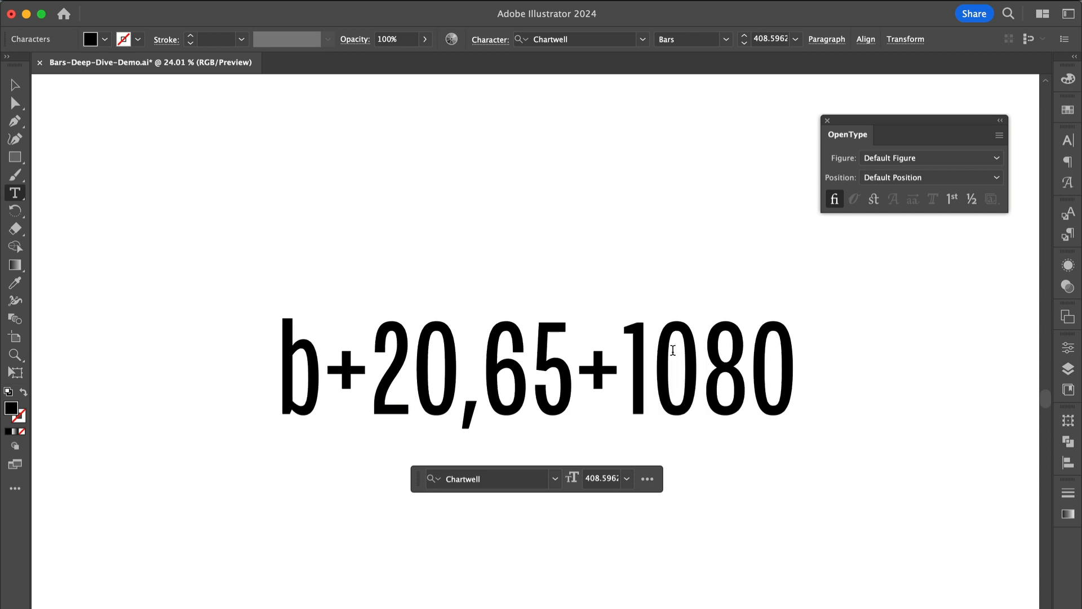
pyautogui.write(',')
pyautogui.moveTo(619, 209); pyautogui.dragTo(784, 451)
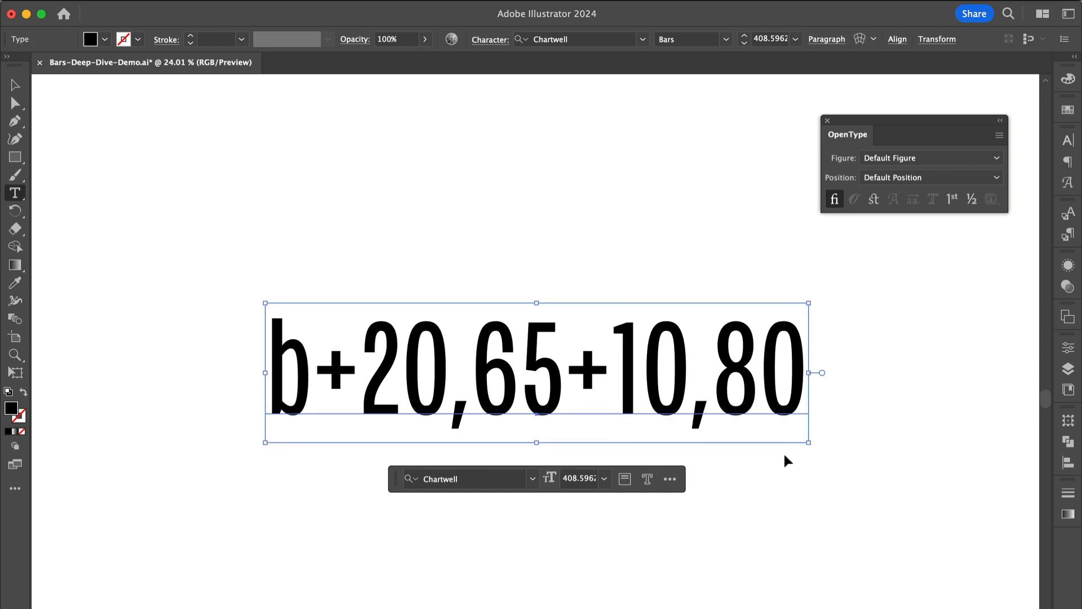
pyautogui.click(872, 203)
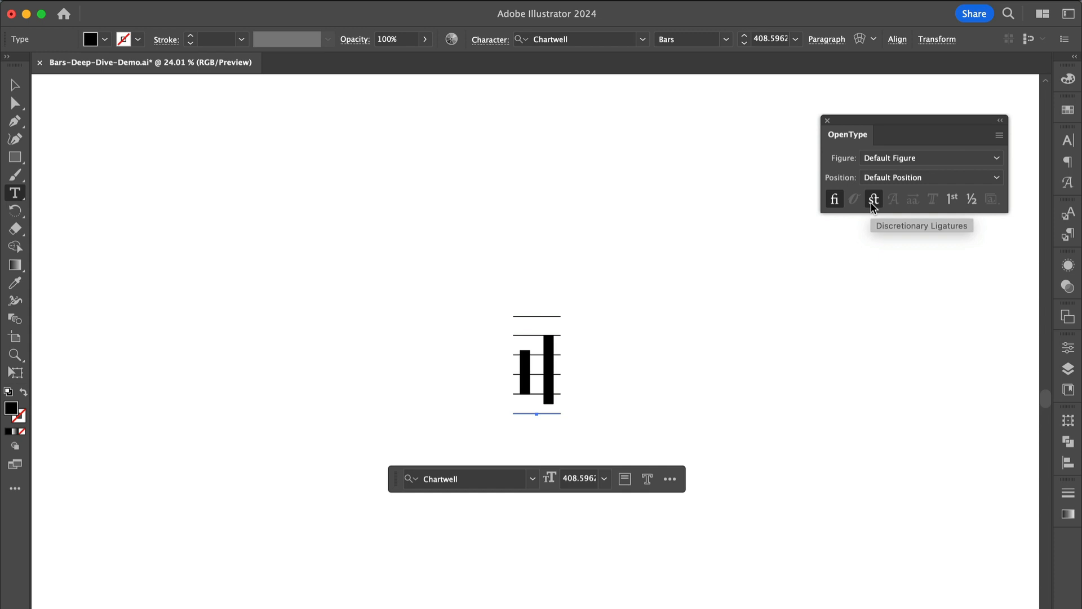
pyautogui.click(871, 202)
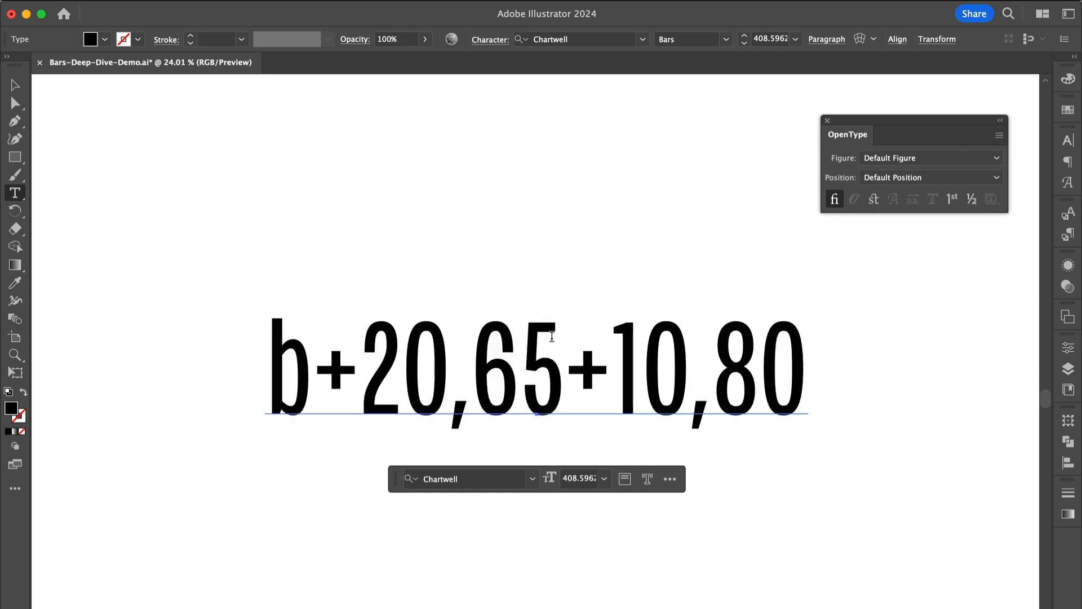
# Step: Select the comma and the 65 value in the text to point out the stacking syntax
pyautogui.doubleClick(453, 337)
pyautogui.moveTo(473, 384); pyautogui.dragTo(452, 384)
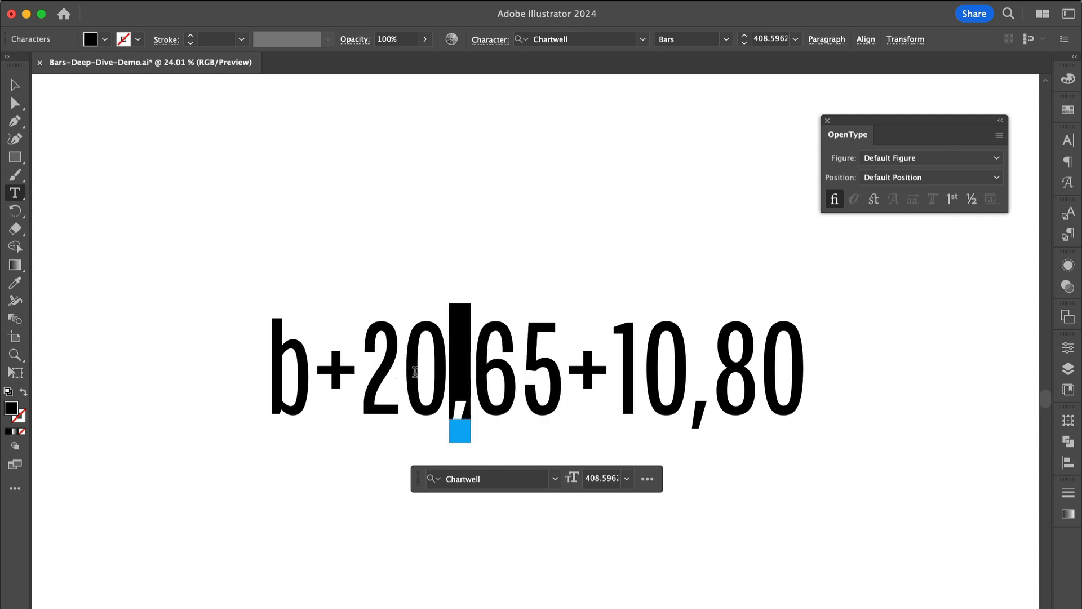
pyautogui.moveTo(361, 370); pyautogui.dragTo(553, 358)
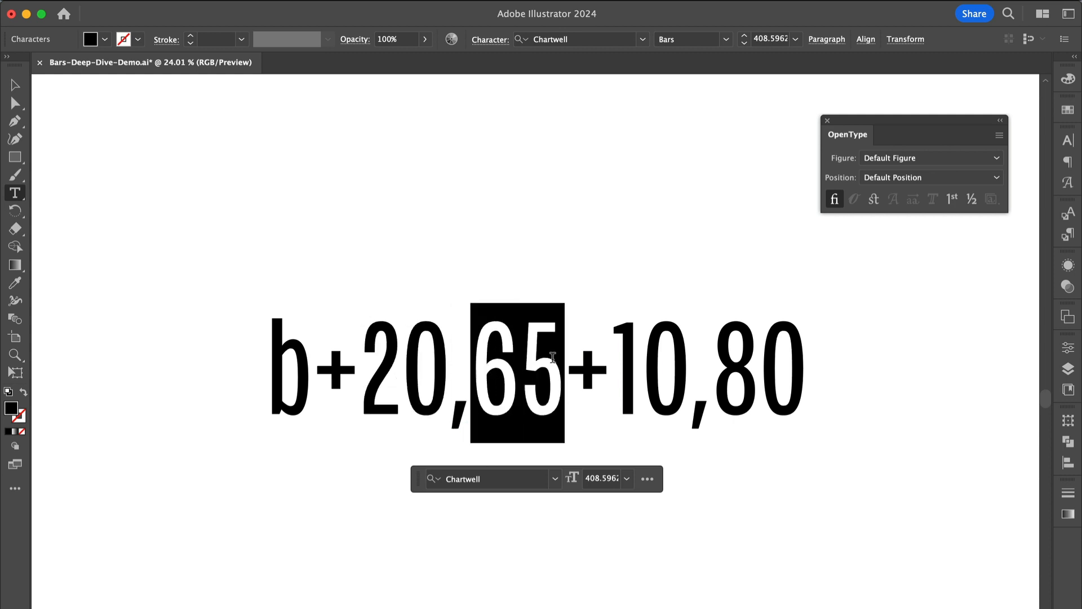
pyautogui.doubleClick(463, 397)
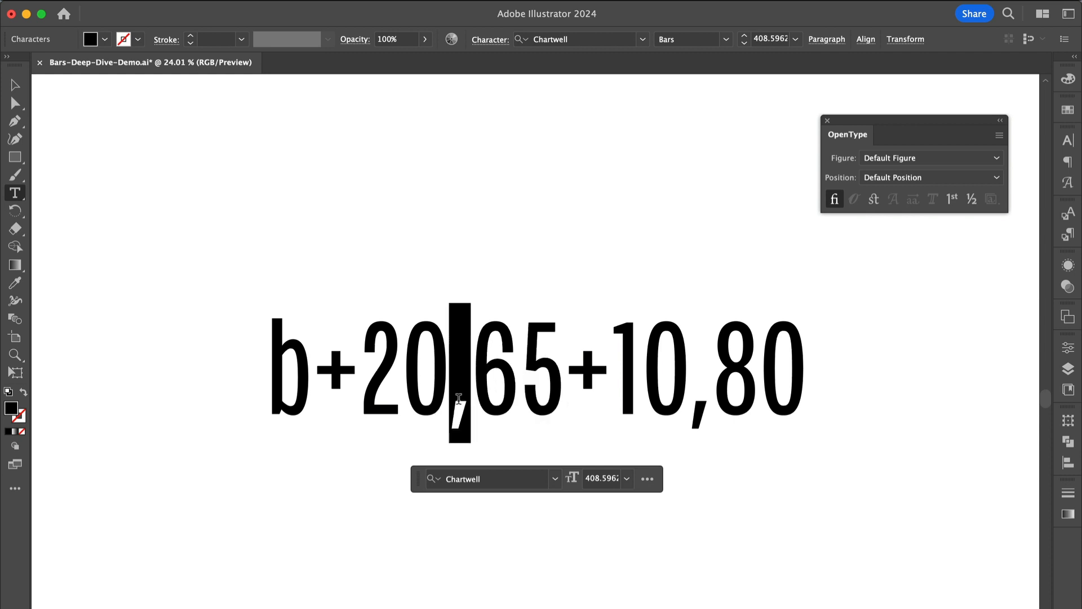
pyautogui.click(562, 367)
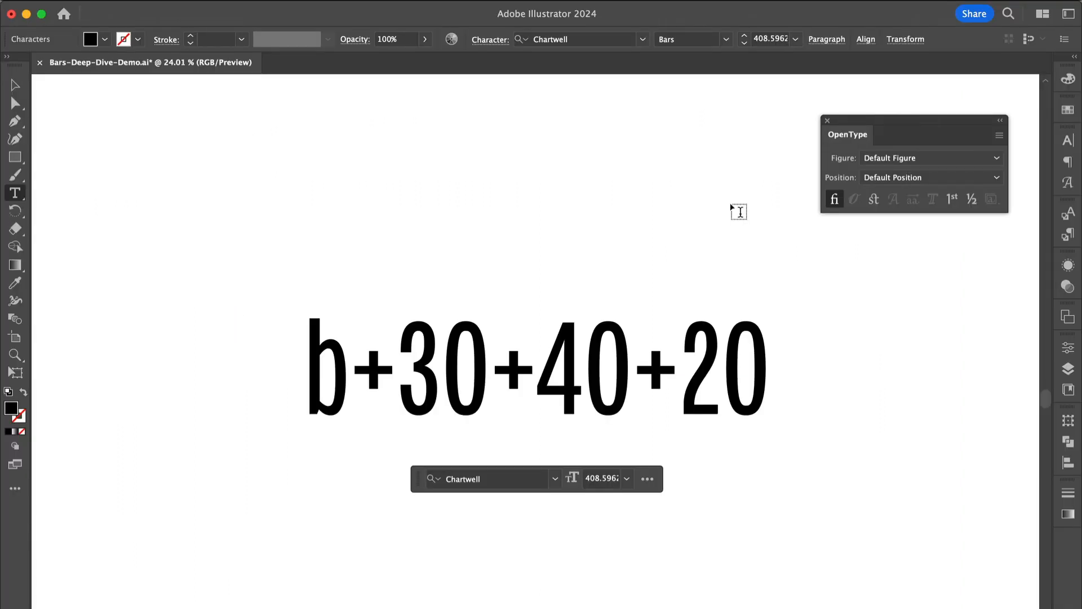
# Step: Append "|20|10" after the first value 30 in "b+30+40+20" to group extra bars
pyautogui.write('|')
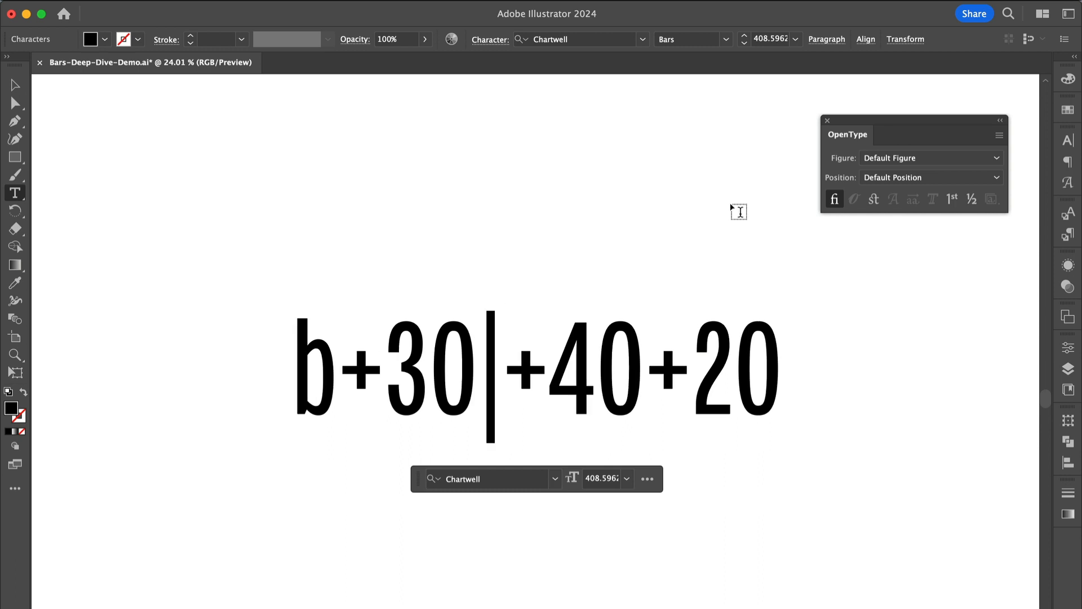
pyautogui.write('20')
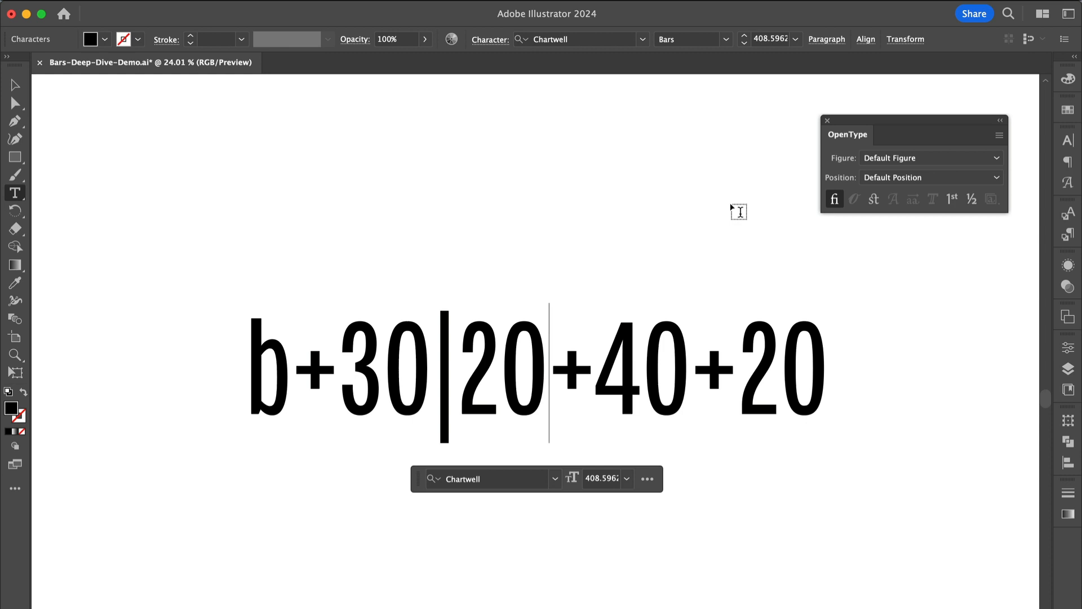
pyautogui.write('|10')
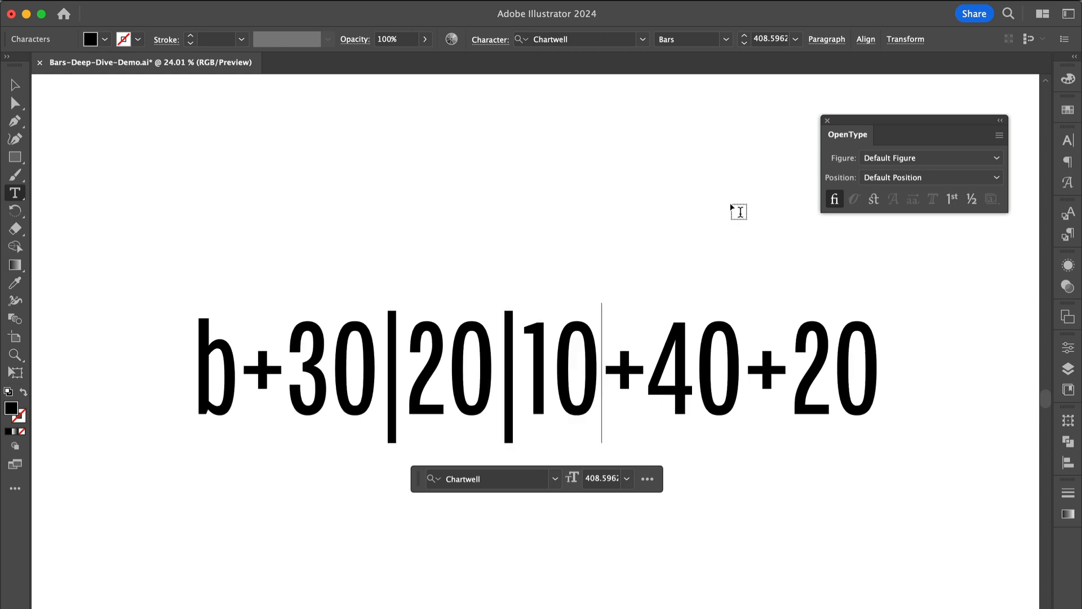
# Step: Append "|30" after the value 40 and leave text editing
pyautogui.click(742, 357)
pyautogui.write('|')
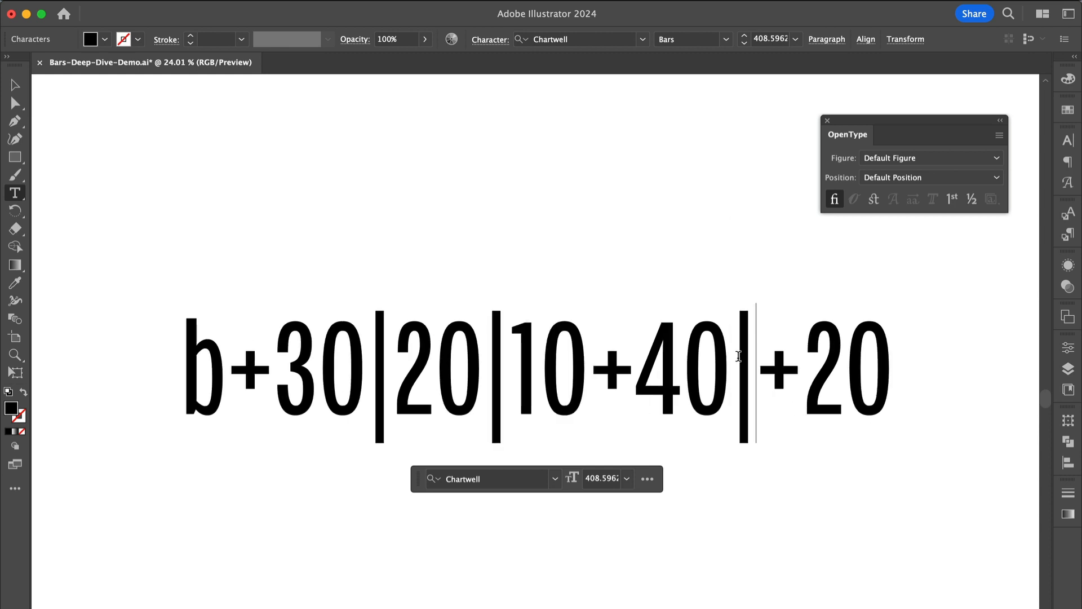
pyautogui.write('30')
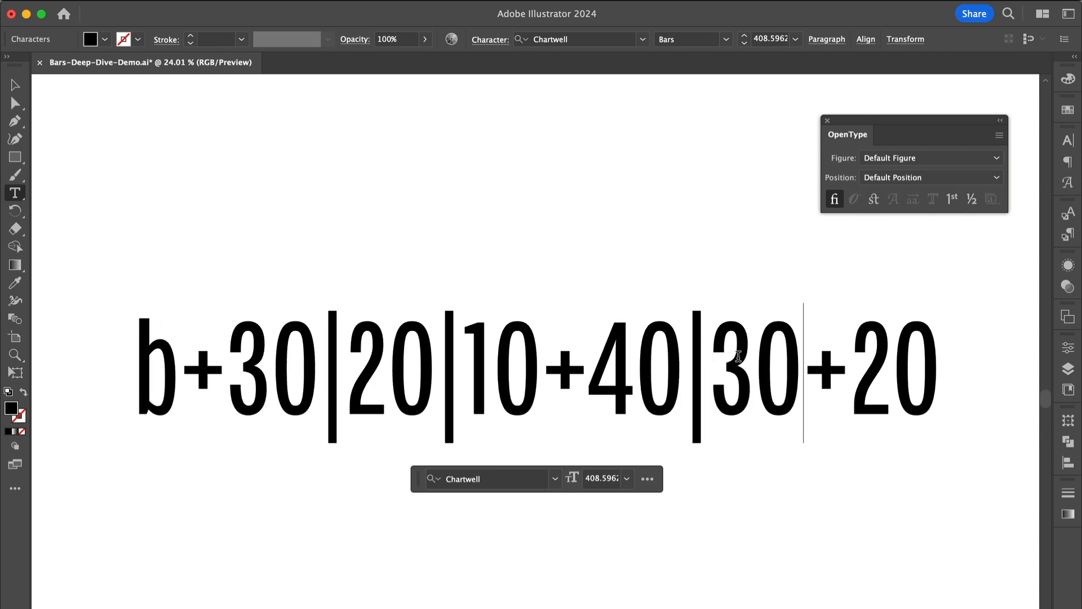
pyautogui.press('Escape')
# Step: Select all the text and apply Discretionary Ligatures to render the grouped bar chart
pyautogui.click(873, 201)
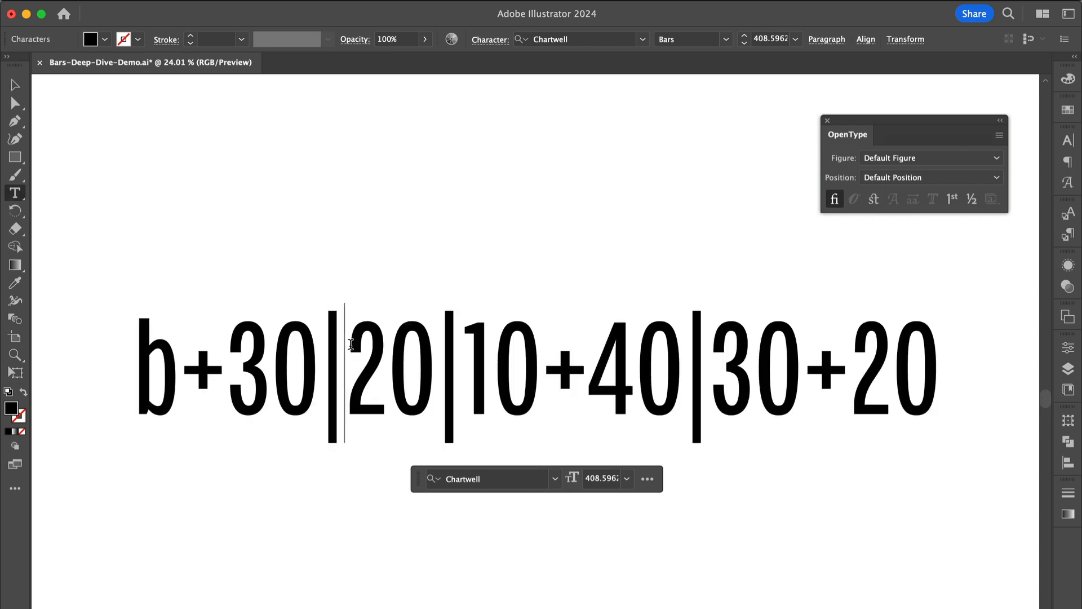
pyautogui.press('super+a')
pyautogui.press('Escape')
pyautogui.click(874, 199)
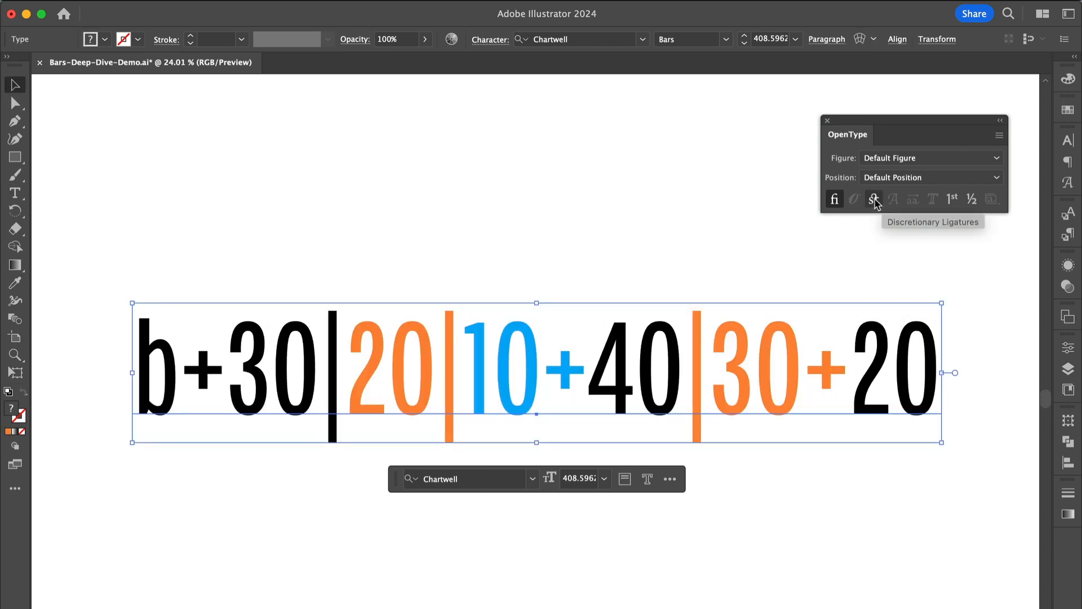
pyautogui.click(874, 200)
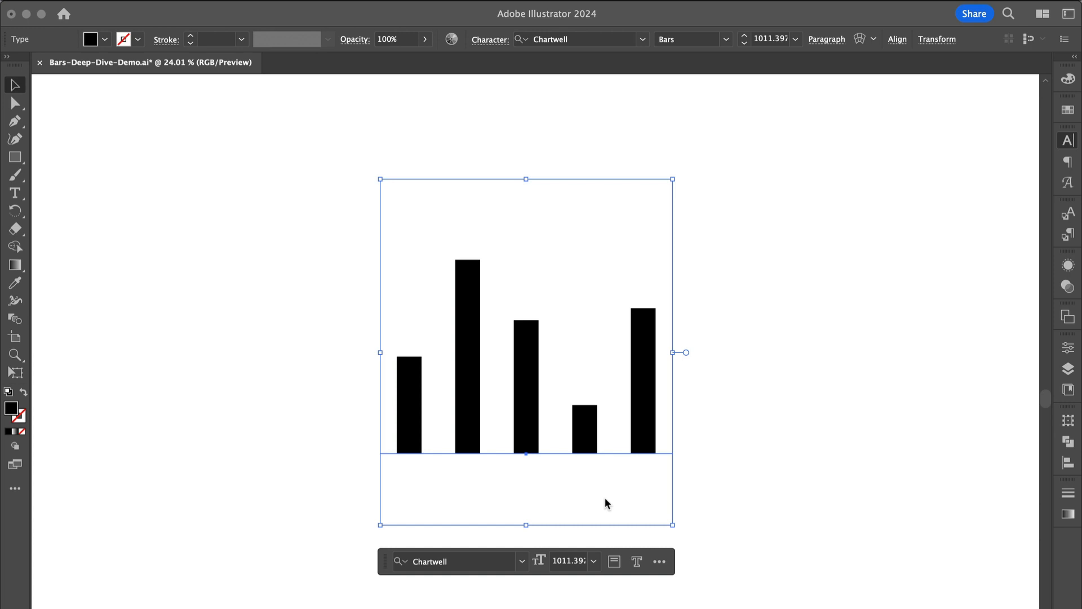
# Step: Resize the chart's text frame by dragging its handles to make it wider and shorter
pyautogui.click(674, 354)
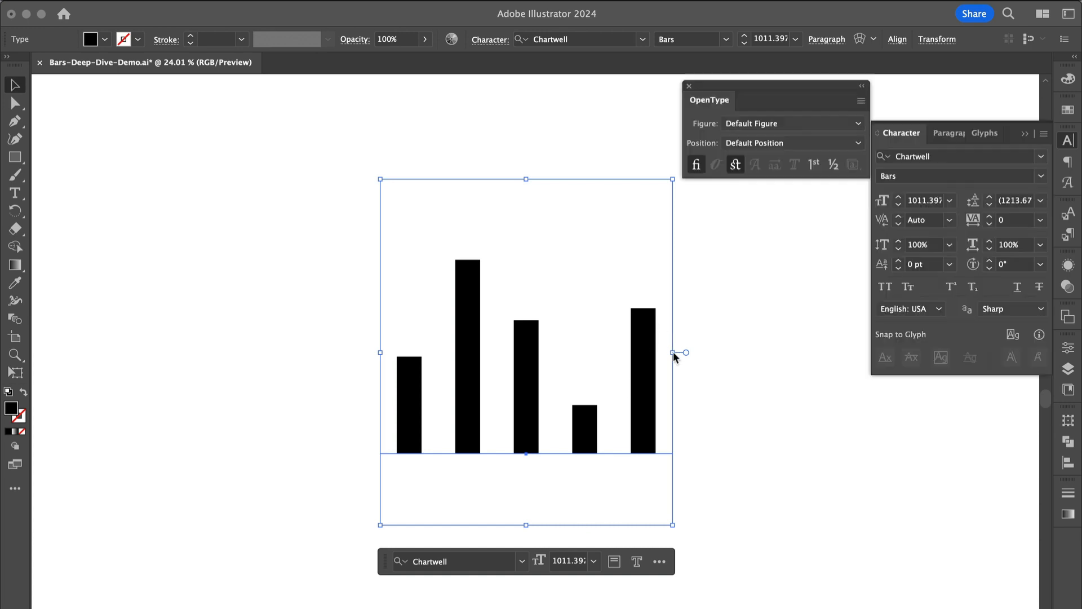
pyautogui.moveTo(674, 352); pyautogui.dragTo(568, 338)
pyautogui.moveTo(569, 179); pyautogui.dragTo(724, 260)
# Step: Set the chart's tracking to -50 so the bars sit against each other
pyautogui.click(1015, 220)
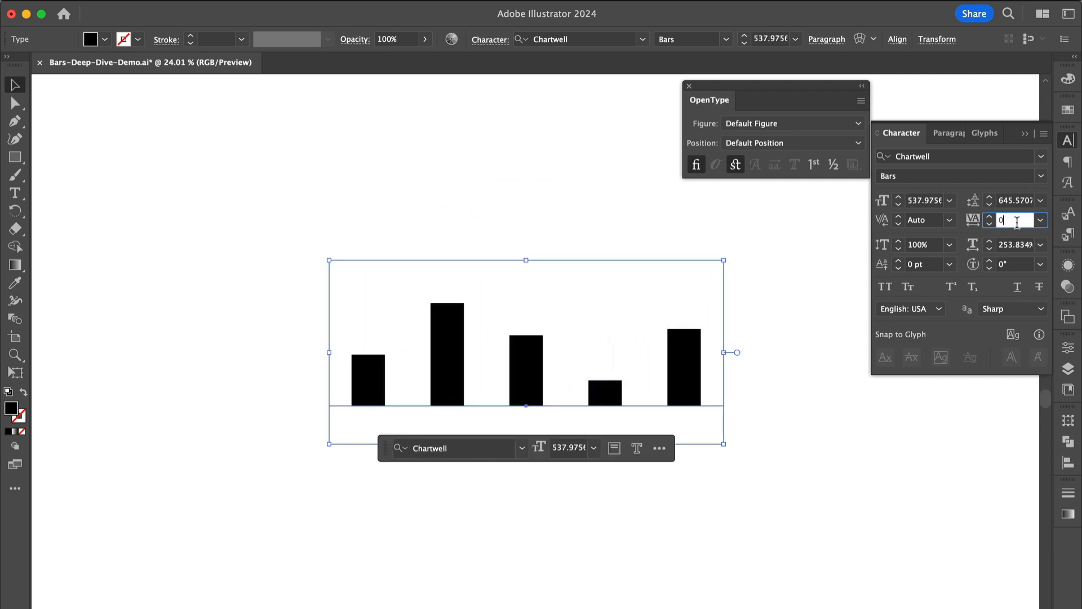
pyautogui.write('-40')
pyautogui.press('Return')
pyautogui.press('Down')
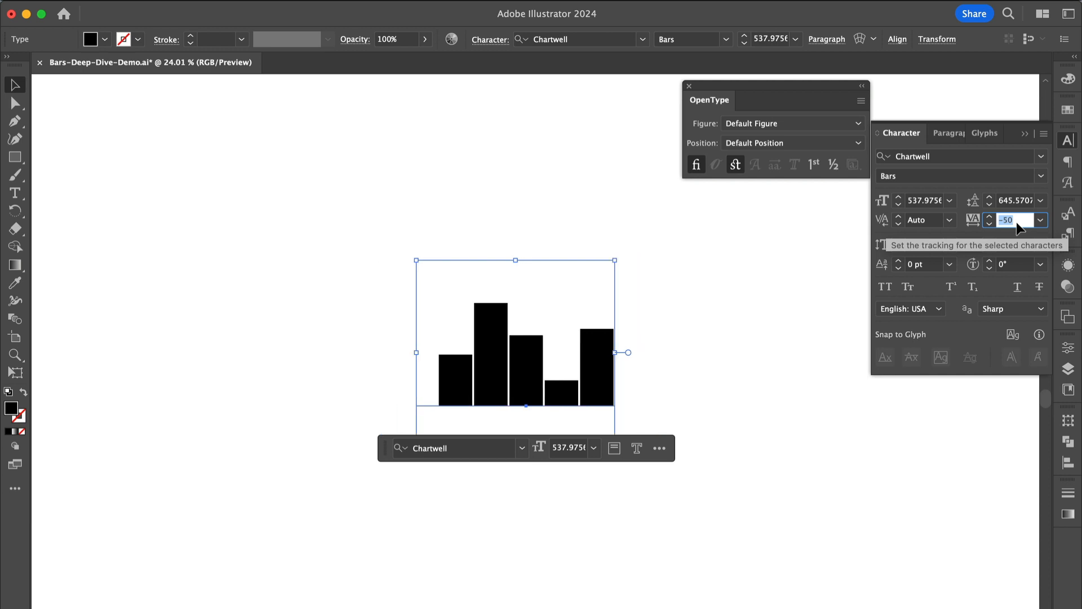
# Step: Reselect the chart and stretch it vertically by raising its top edge
pyautogui.click(499, 250)
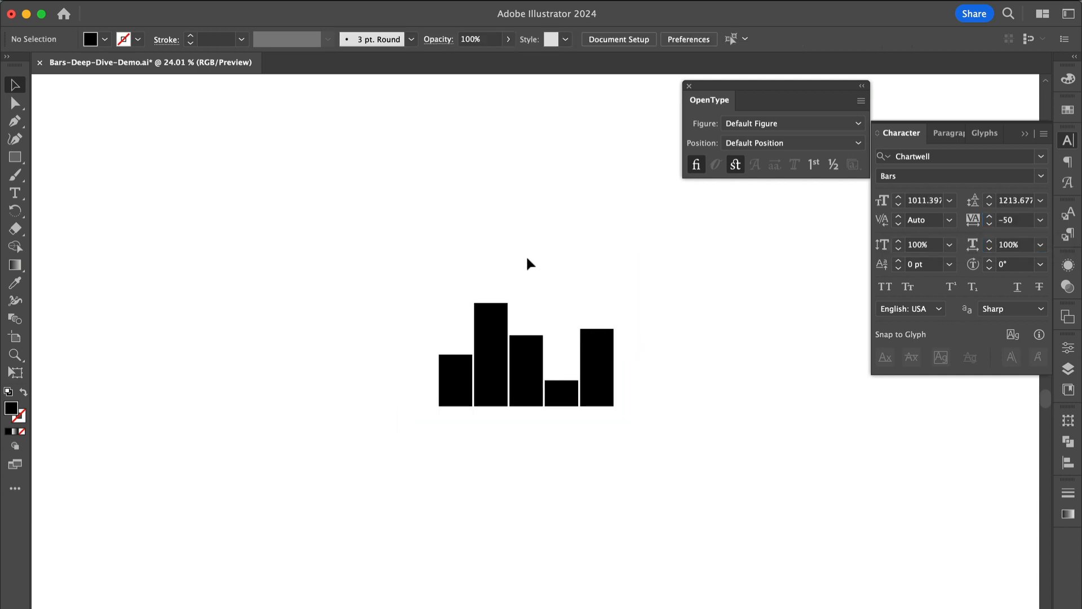
pyautogui.click(517, 317)
pyautogui.moveTo(516, 260); pyautogui.dragTo(516, 156)
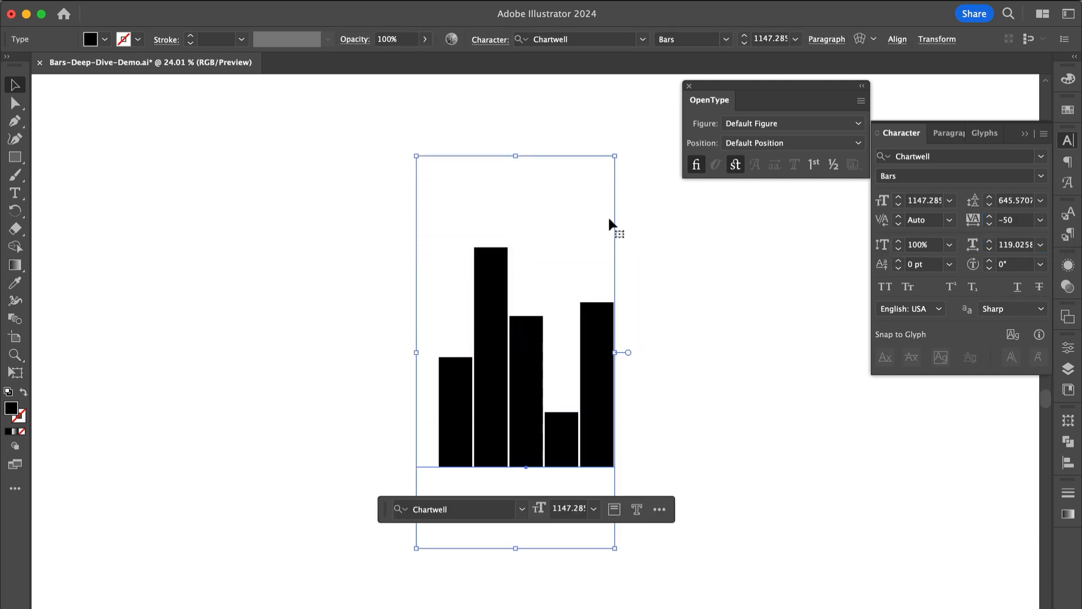
# Step: Increase the chart's shear angle in the Transform panel to slant the bars
pyautogui.click(1068, 421)
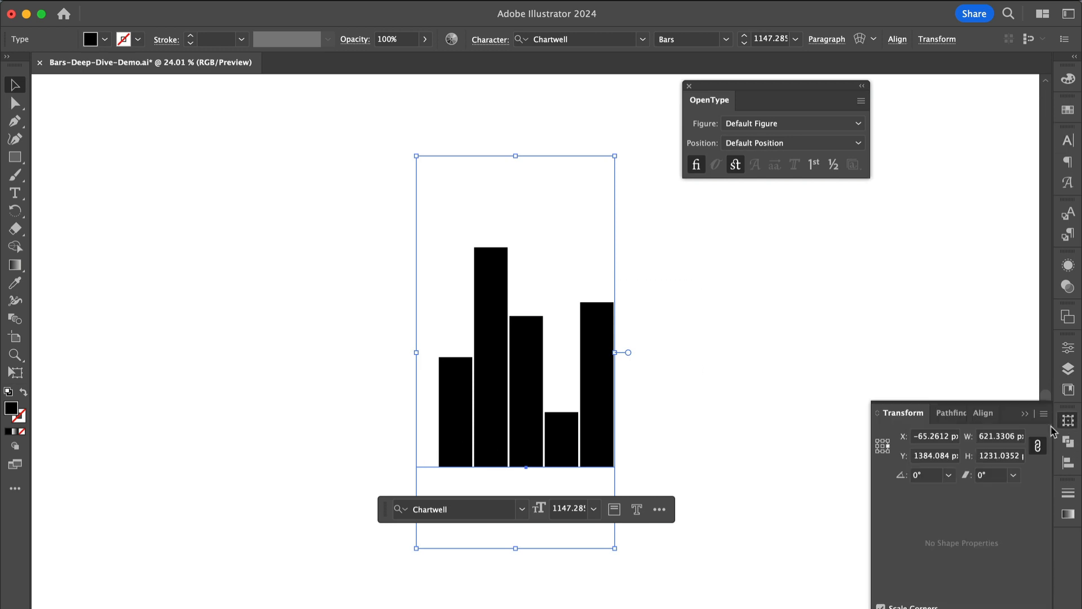
pyautogui.click(983, 476)
pyautogui.hotkey('shift', 'Up')
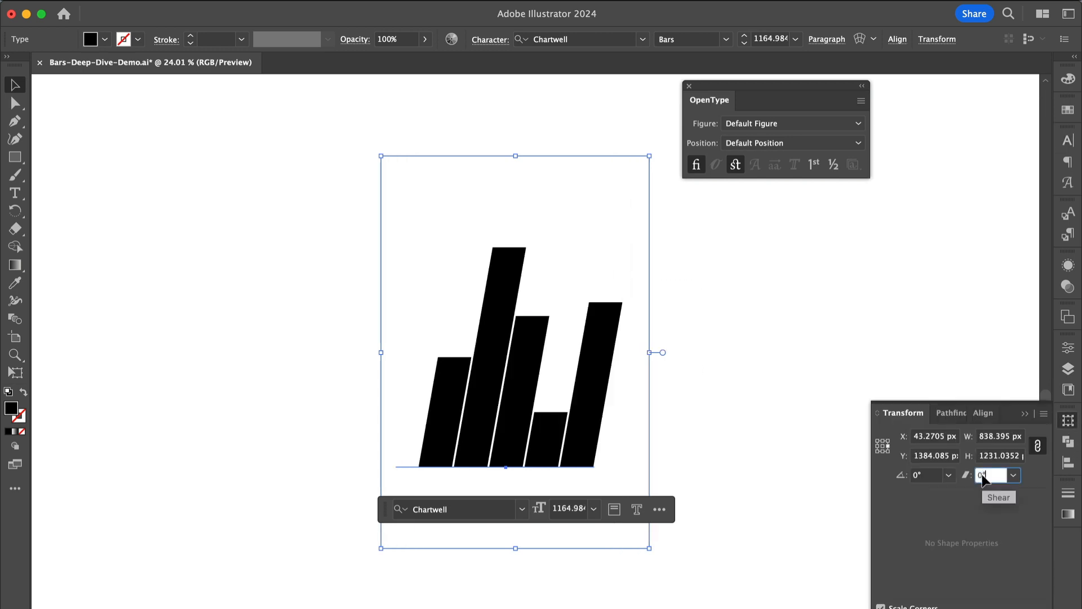
pyautogui.hotkey('shift', 'Up')
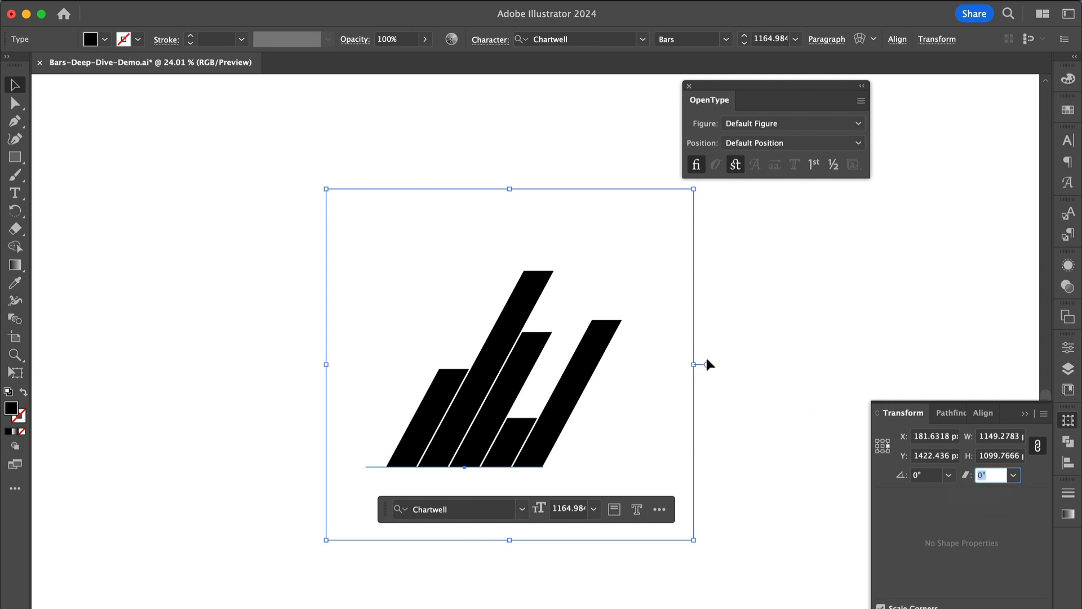
# Step: Turn off Discretionary Ligatures on the sheared chart to reveal its slanted source text
pyautogui.click(520, 406)
pyautogui.click(508, 395)
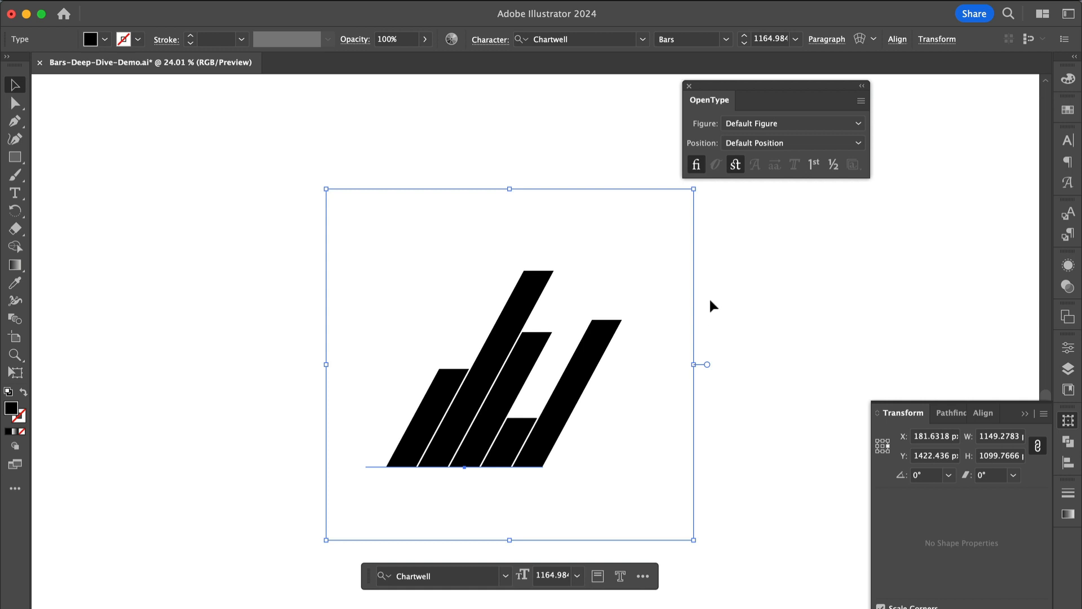
pyautogui.click(735, 165)
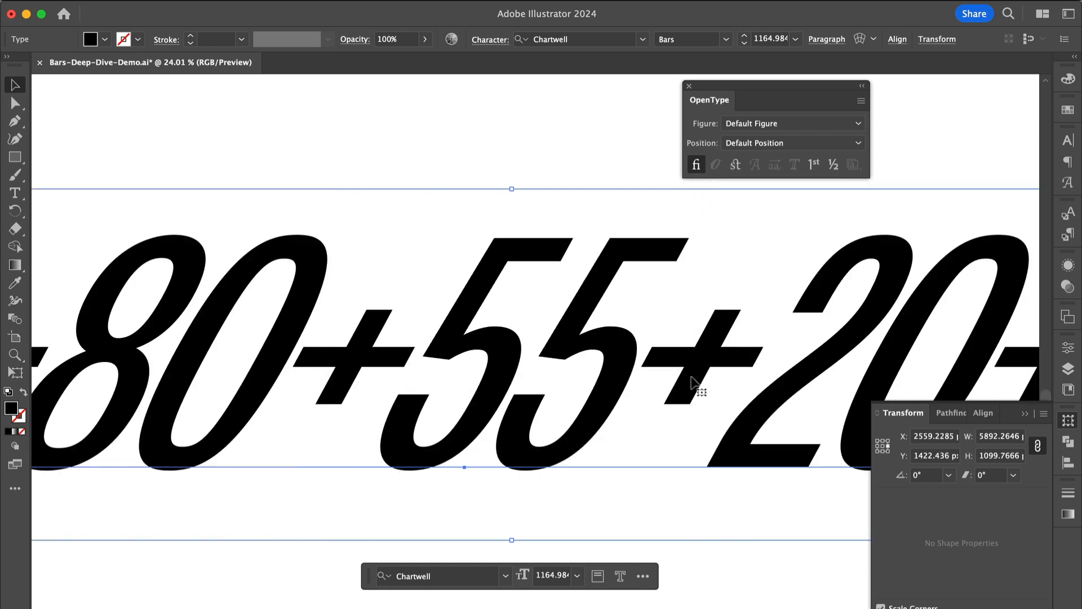